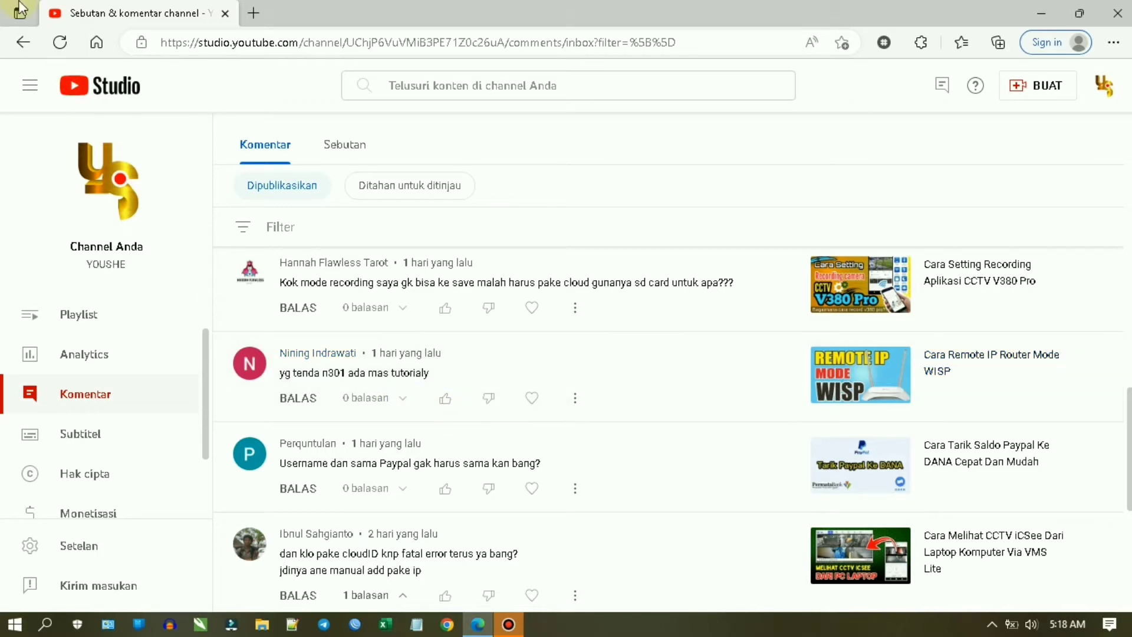
Step: Open a blank new browser tab beside the YouTube Studio comments tab
click(255, 14)
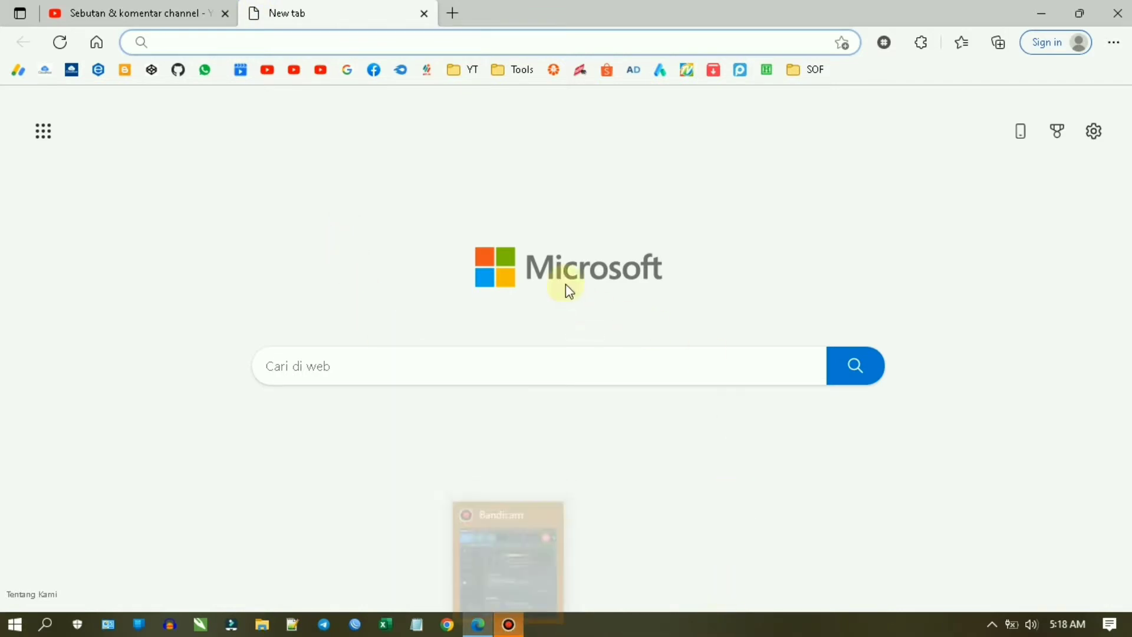
Step: Connect to the open Tenda_79E820 Wi-Fi network to reach the router at 192.168.0.1
click(149, 205)
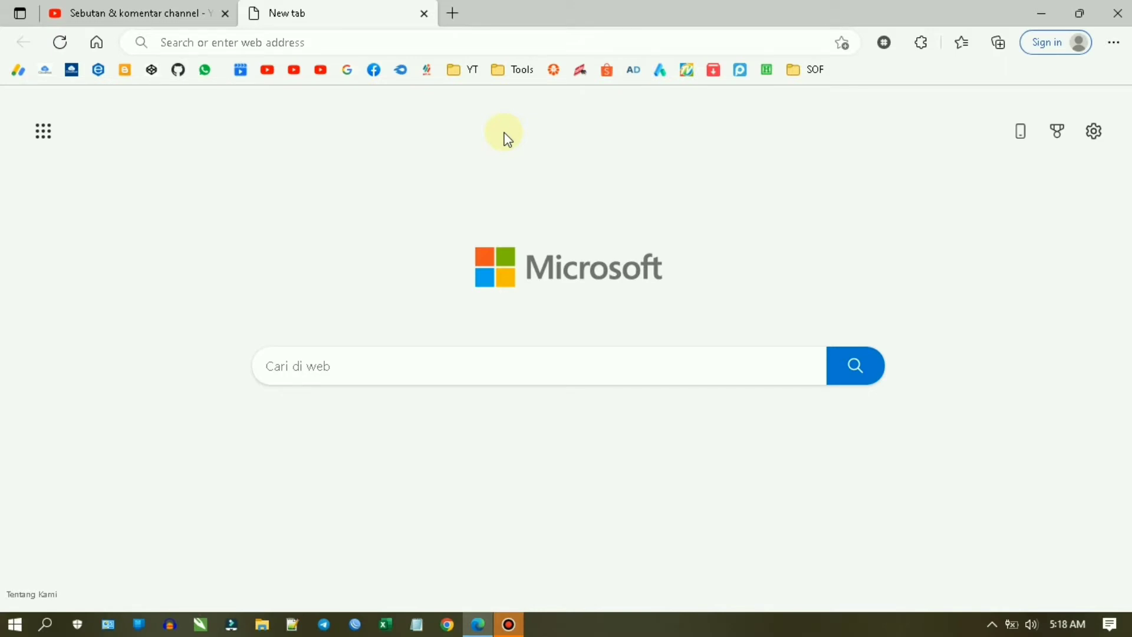
click(376, 33)
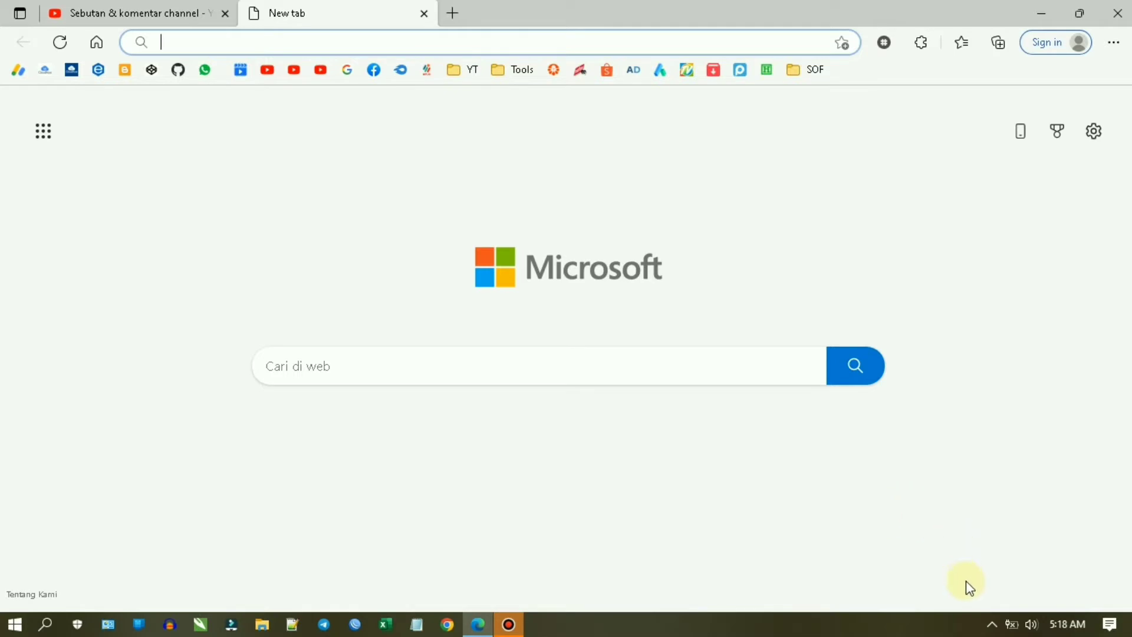
click(995, 626)
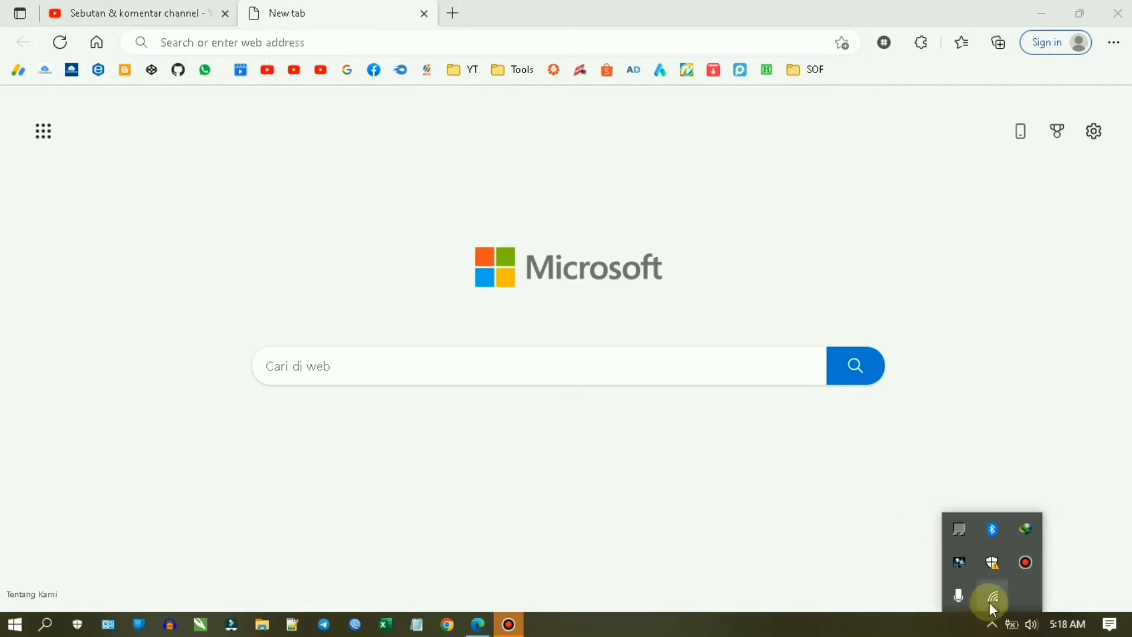
click(994, 602)
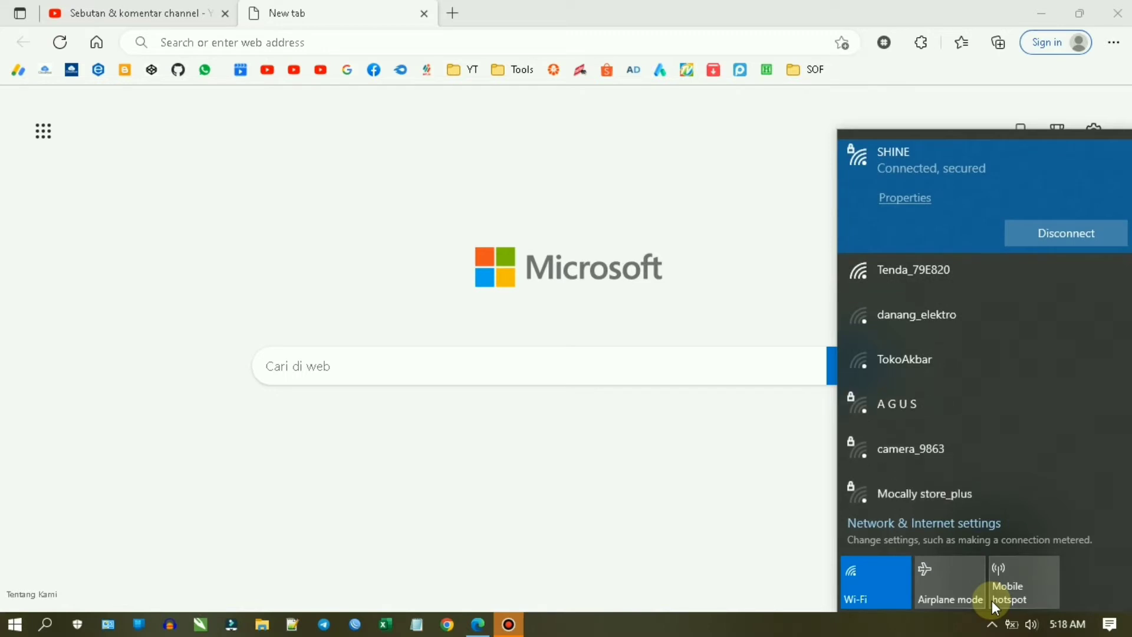
click(920, 281)
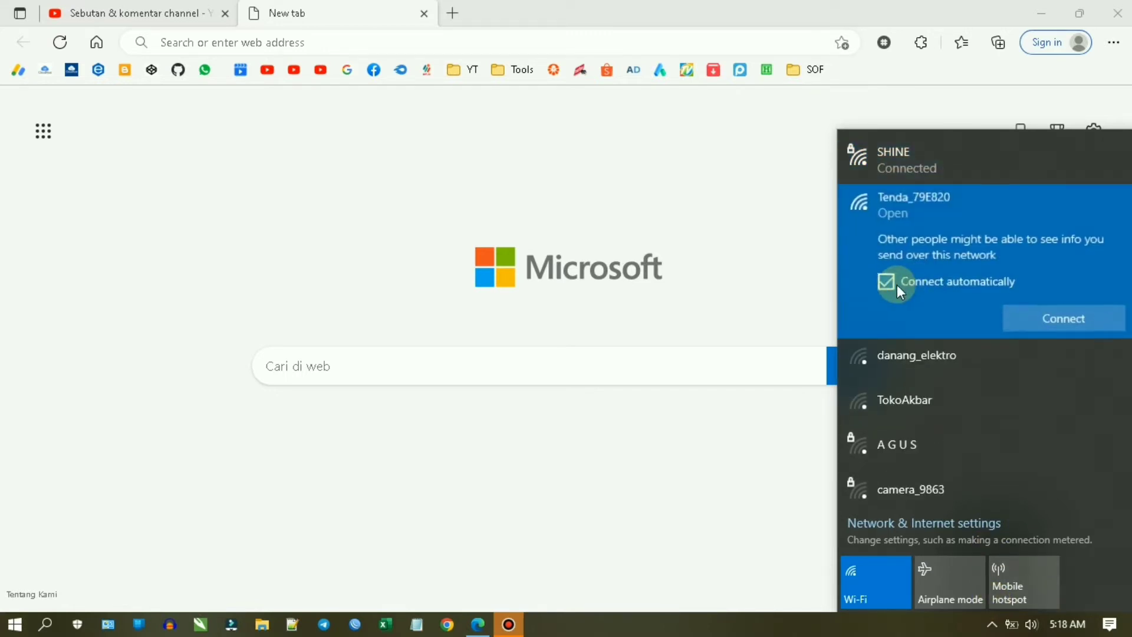
click(1042, 318)
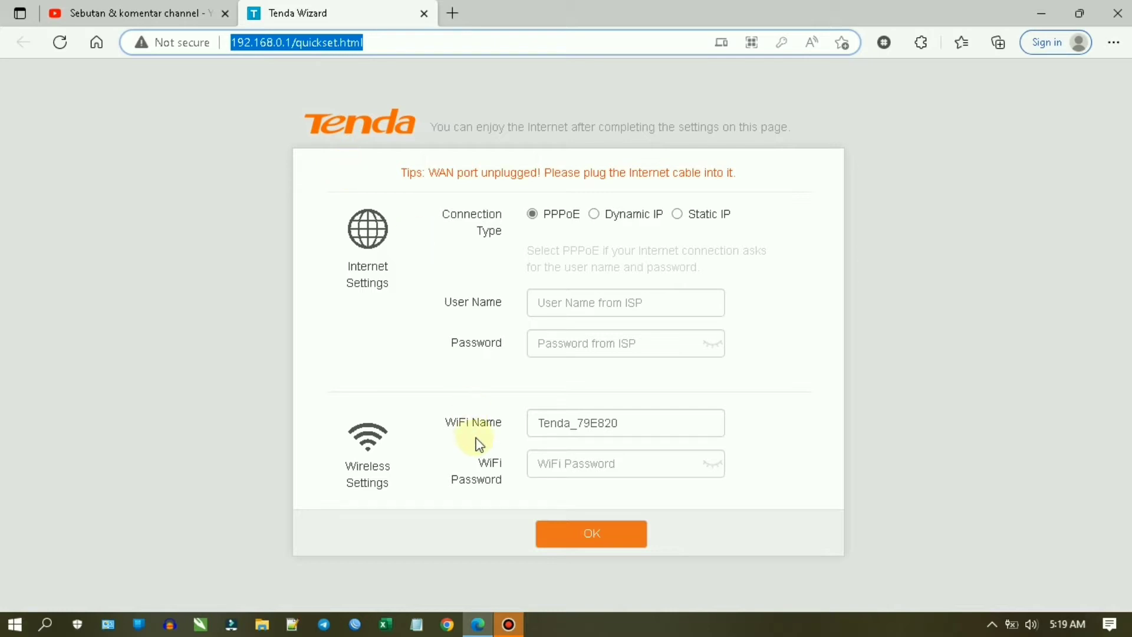
Step: Choose Dynamic IP as the connection type in the Tenda Wizard and save the quick setup
click(609, 223)
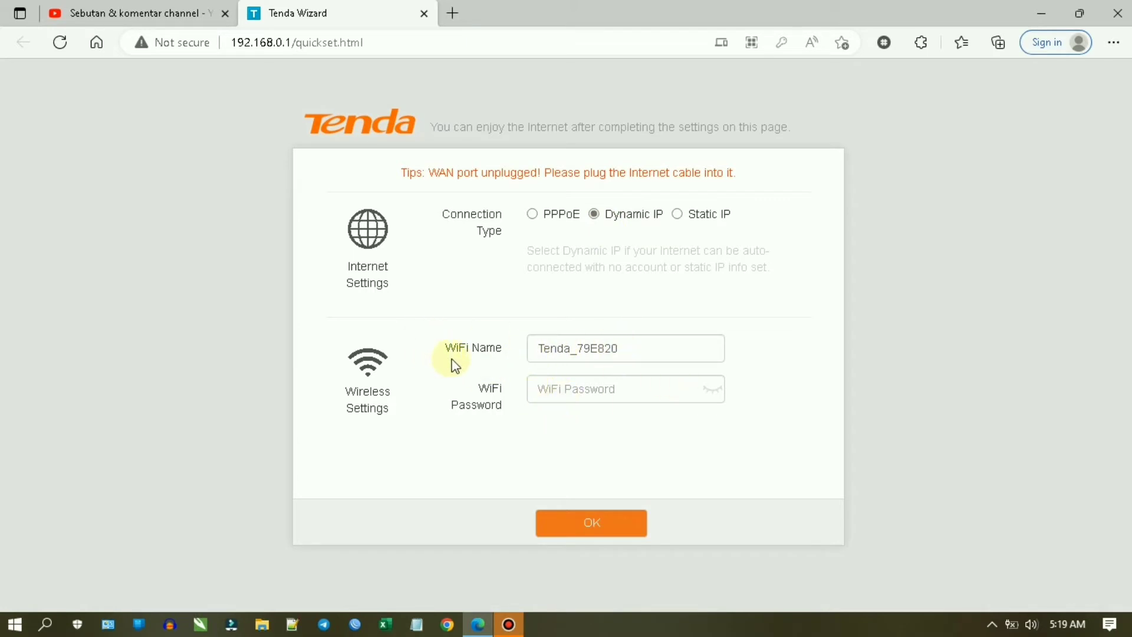
click(583, 521)
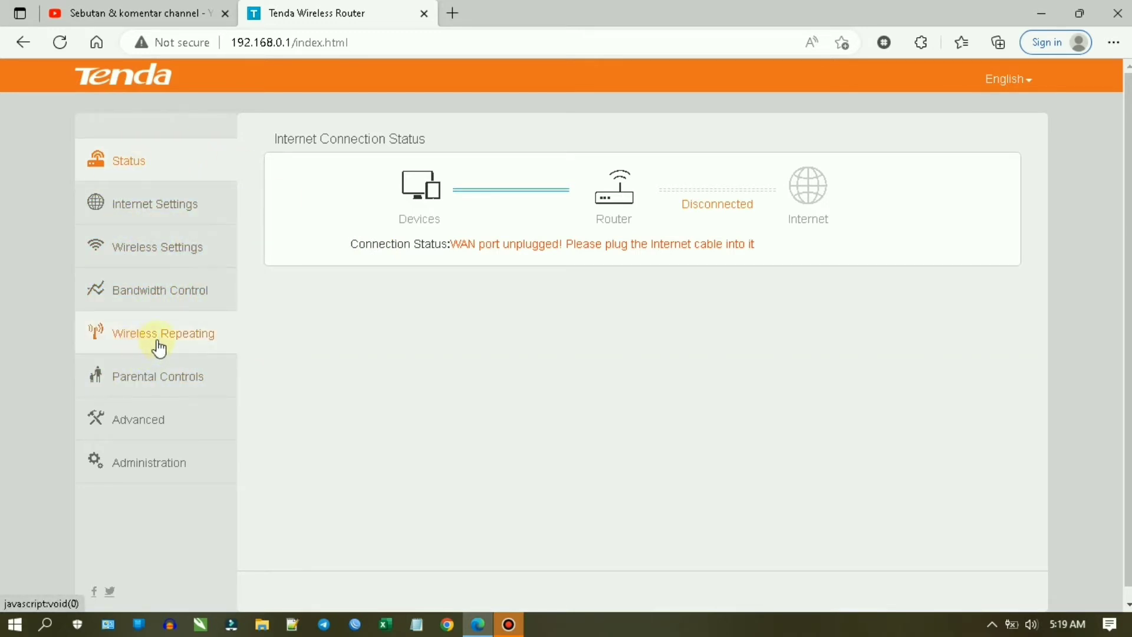
Step: Open Wireless Repeating and switch the repeating mode to WISP
click(194, 341)
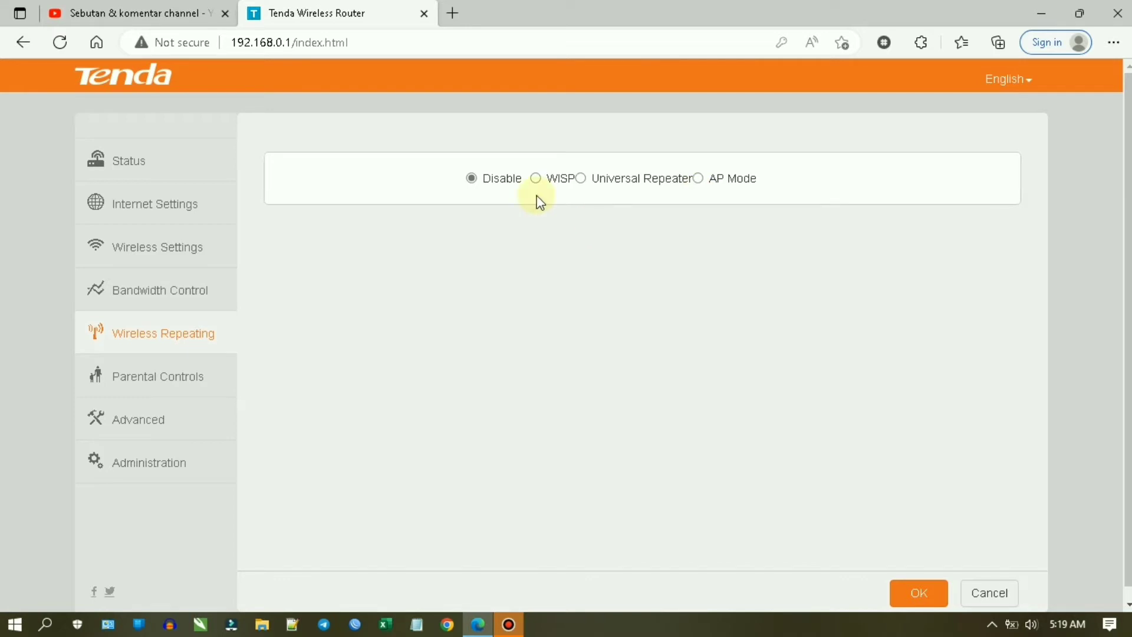
click(535, 179)
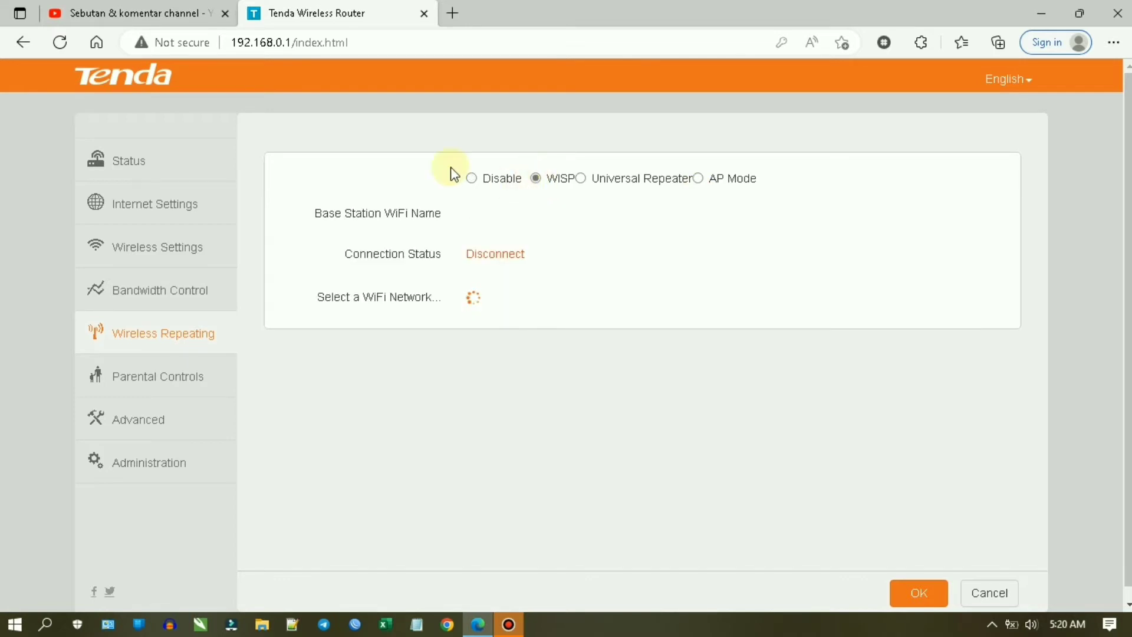
click(151, 11)
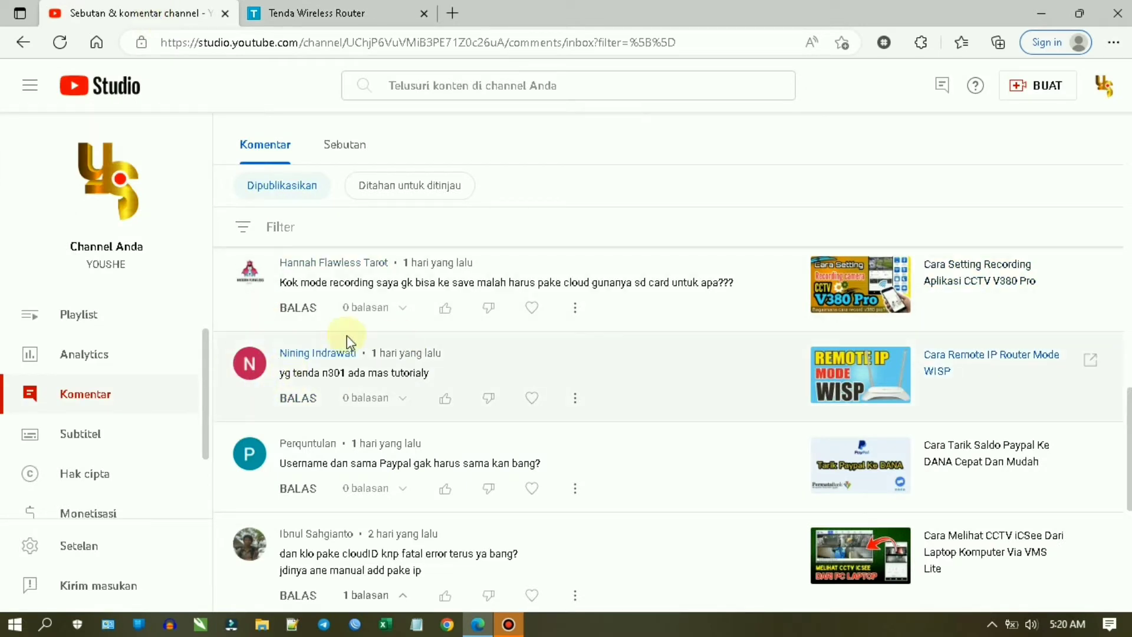
click(366, 12)
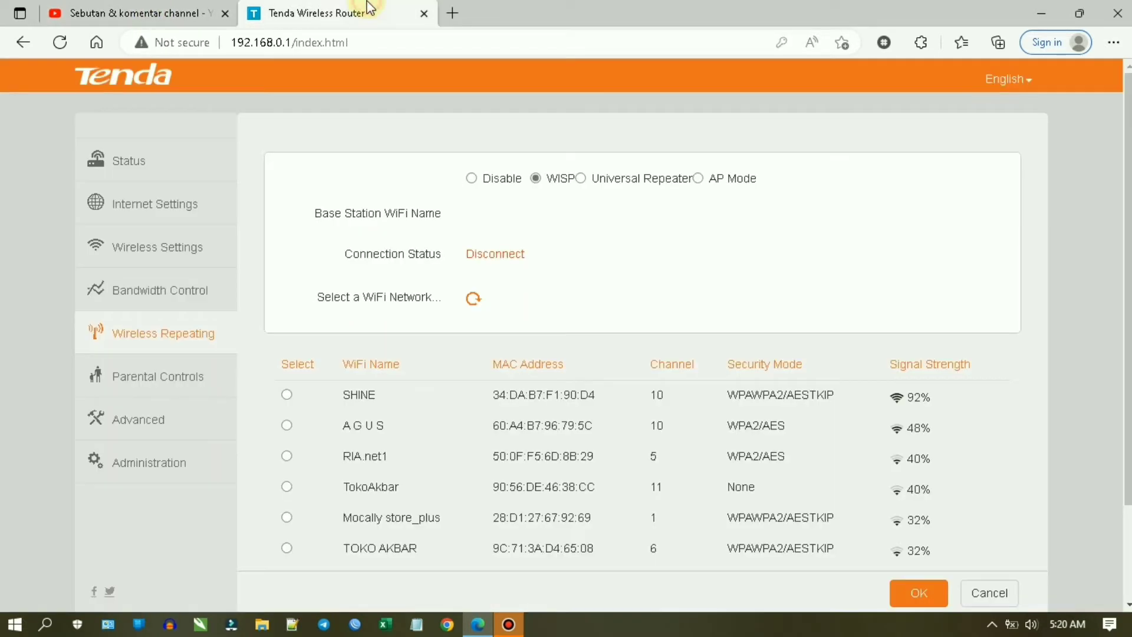
scroll(345, 283, down, 2)
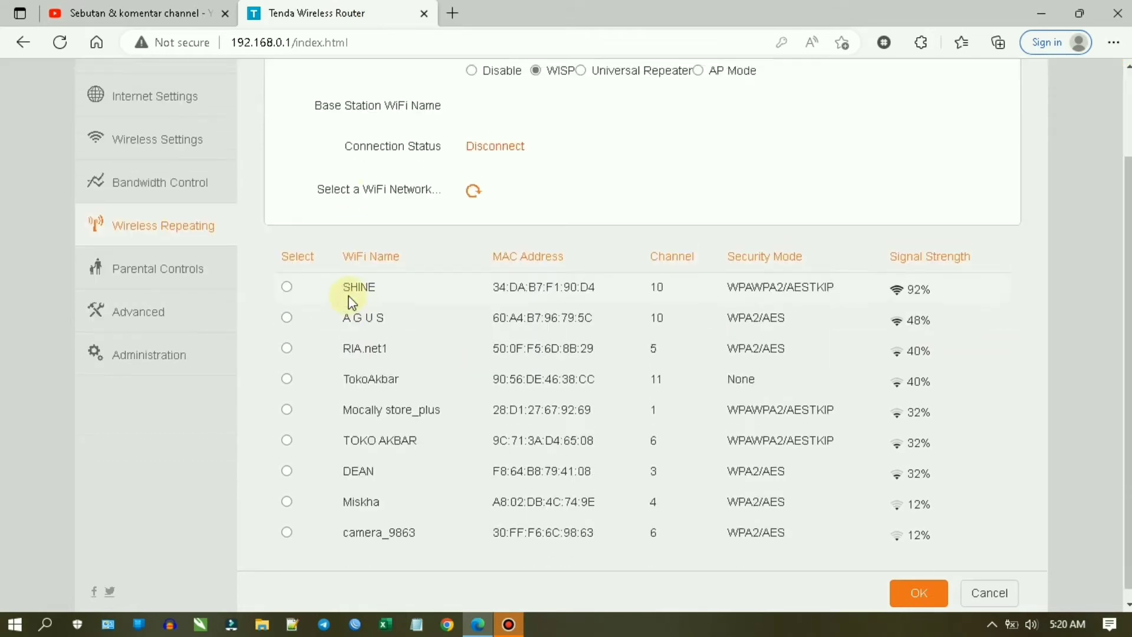
scroll(319, 315, up, 2)
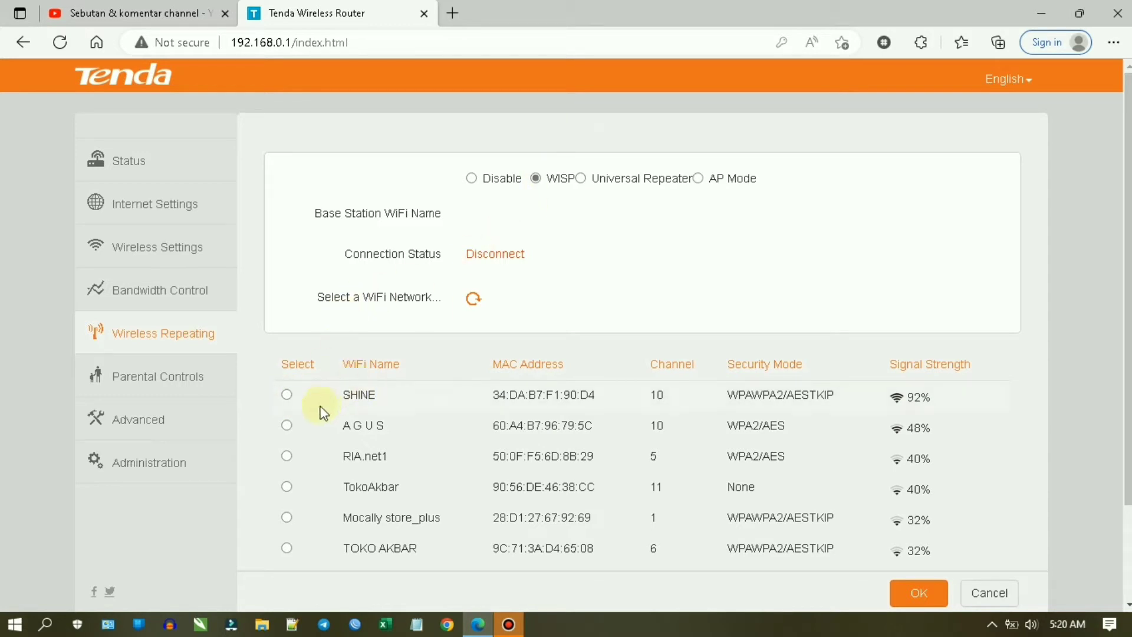
Step: Pick SHINE as the base station, enter its Wi-Fi password, apply and confirm the reboot
click(286, 394)
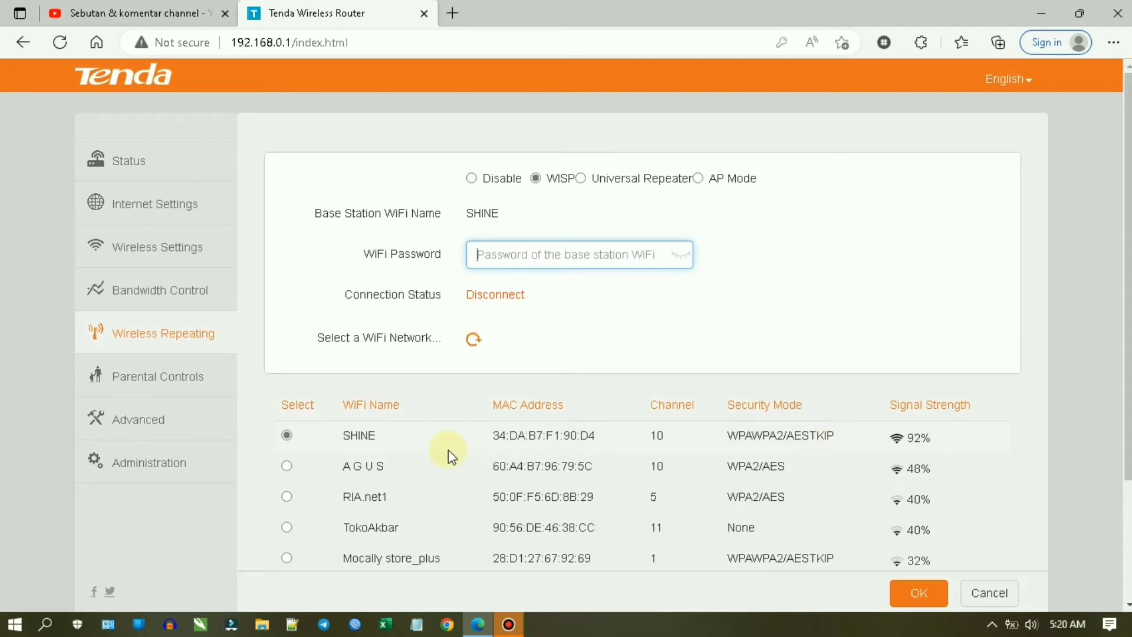
text(•••••)
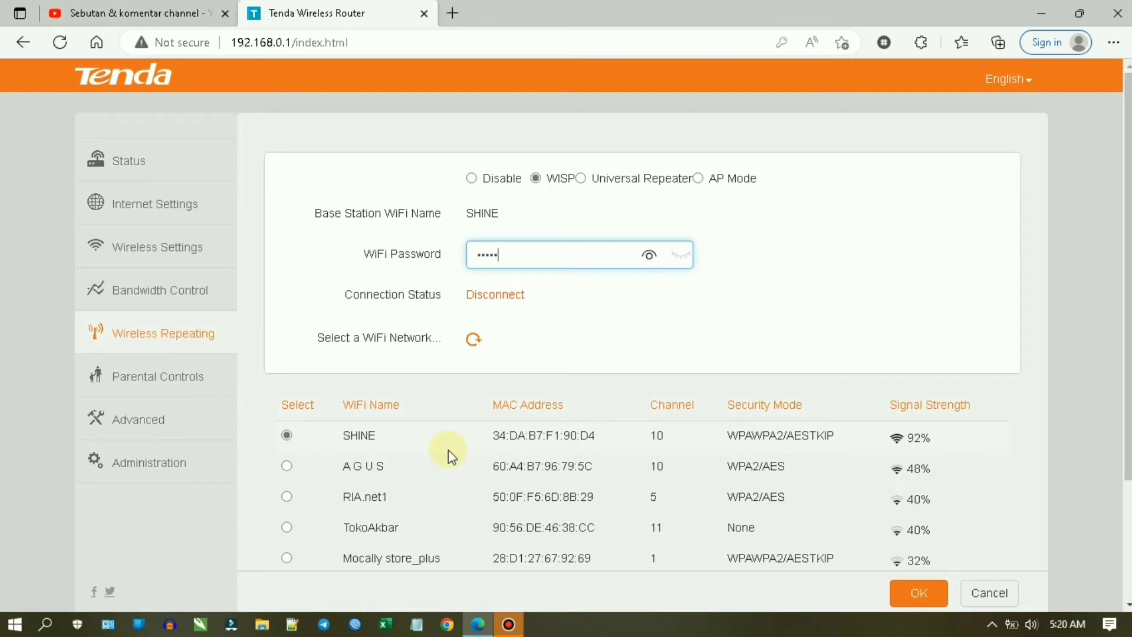
text(••••)
scroll(857, 538, down, 1)
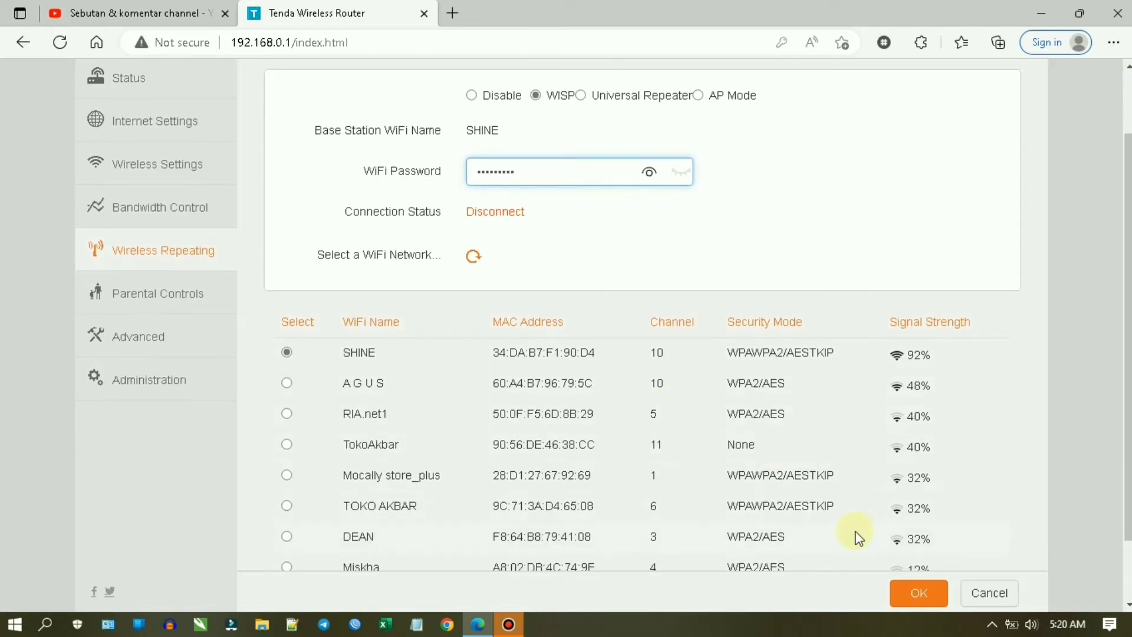
click(921, 604)
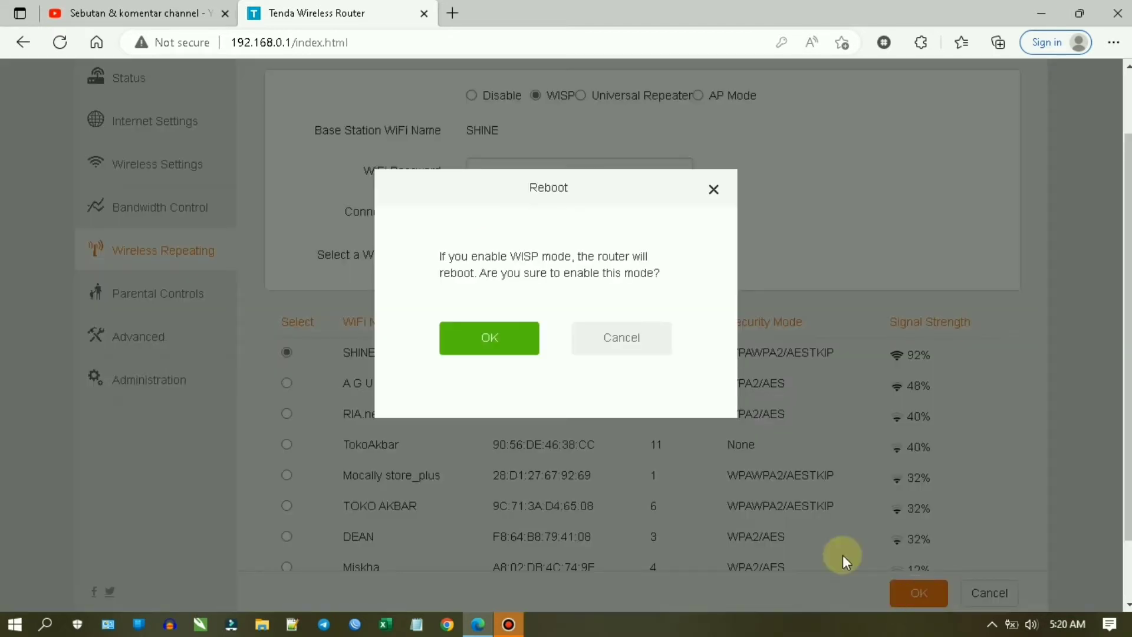
click(500, 341)
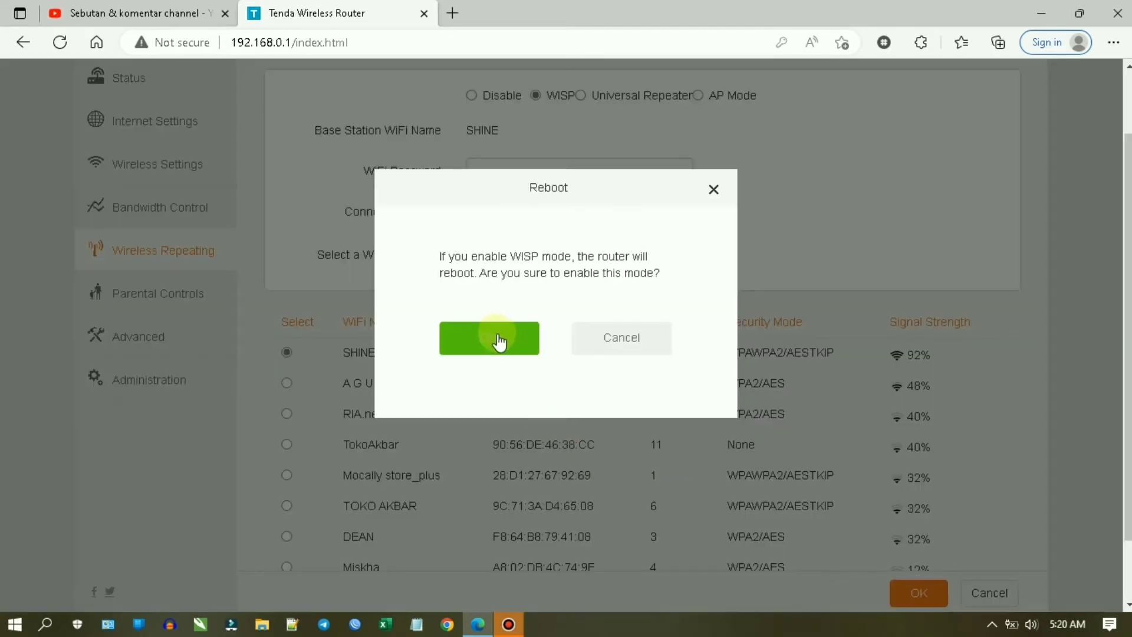
click(500, 343)
click(500, 342)
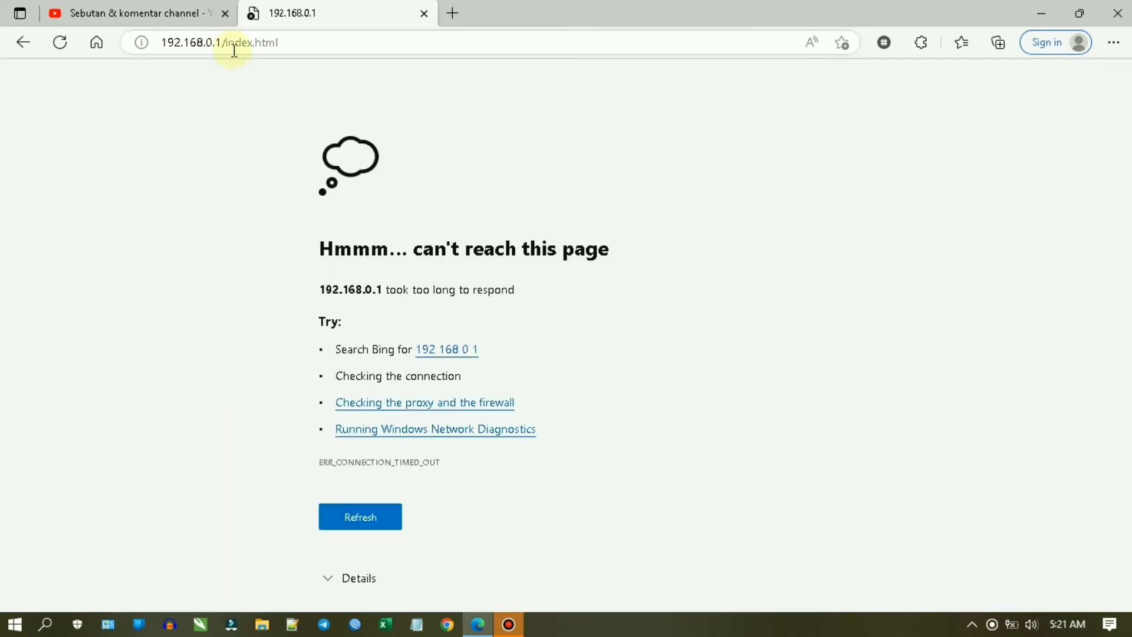
Step: Load tendawifi.com in the address bar
click(211, 51)
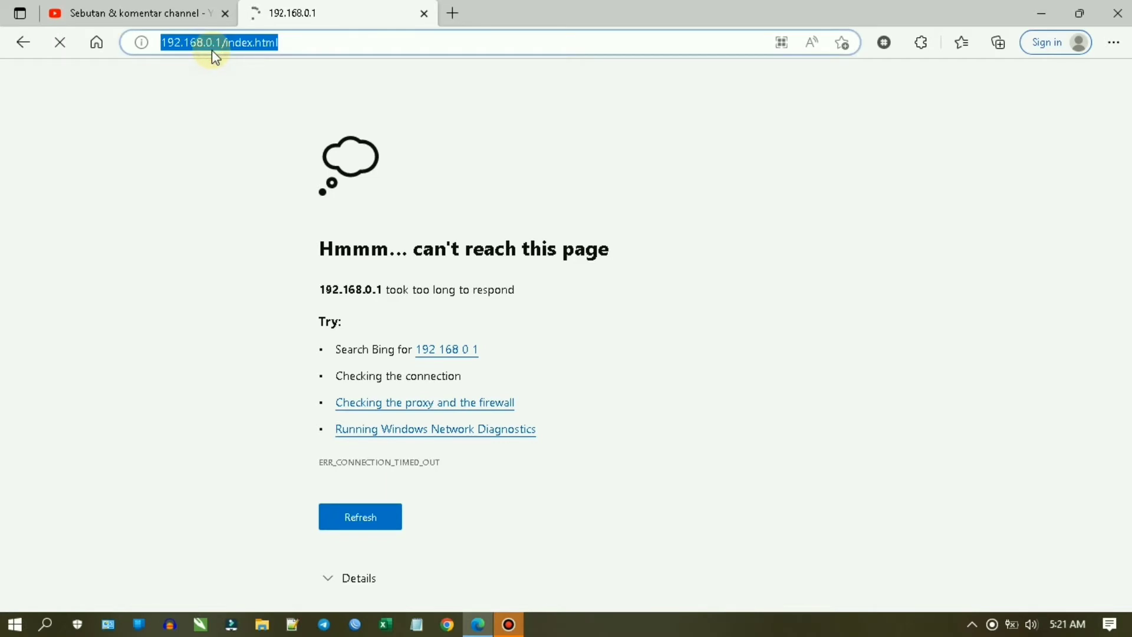
text(tenda)
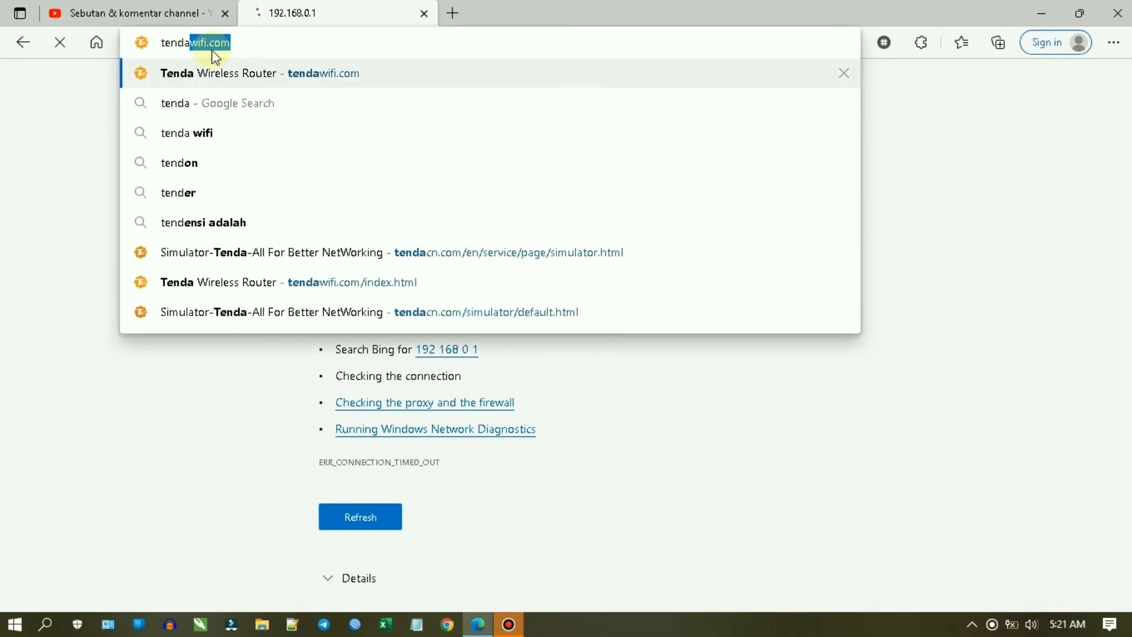
key(Return)
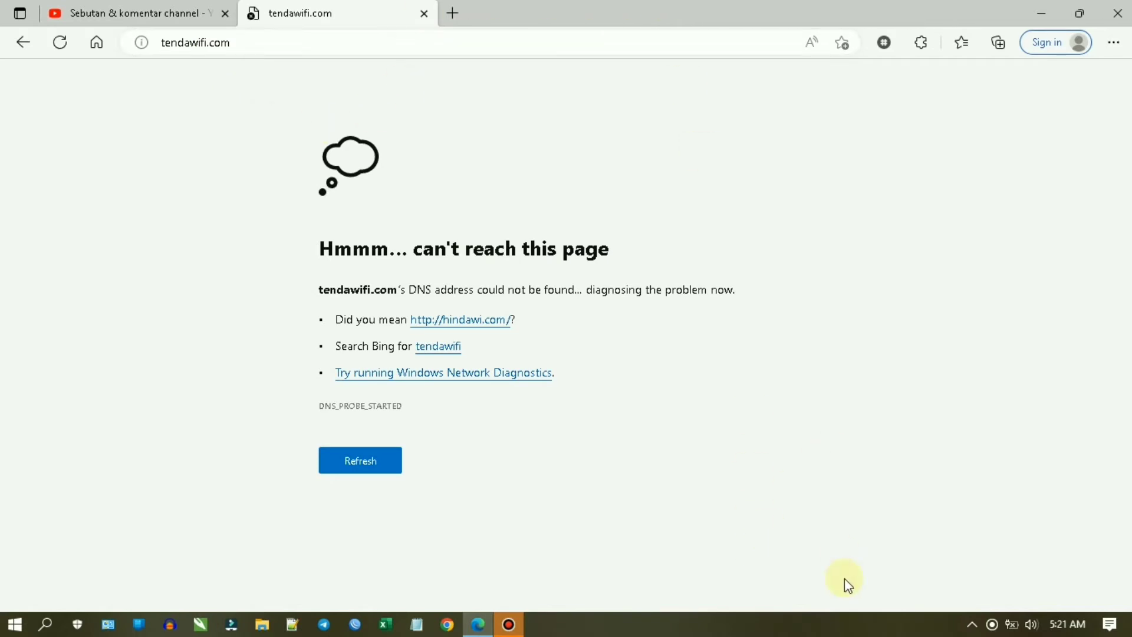
Step: Check the Wi-Fi network list from the system tray
click(972, 625)
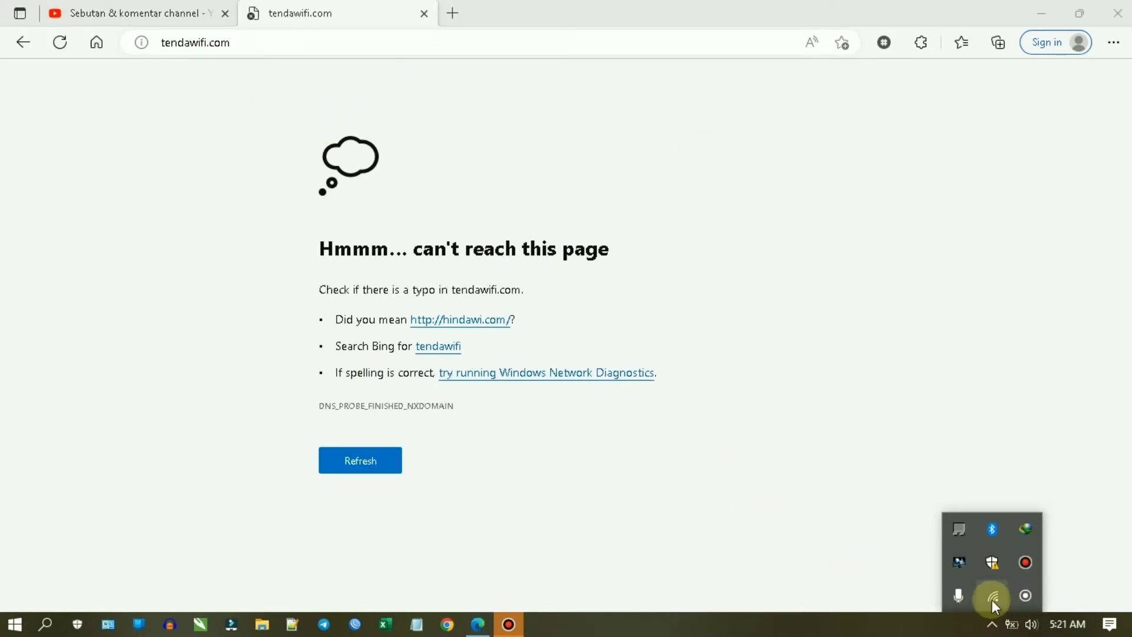
click(991, 600)
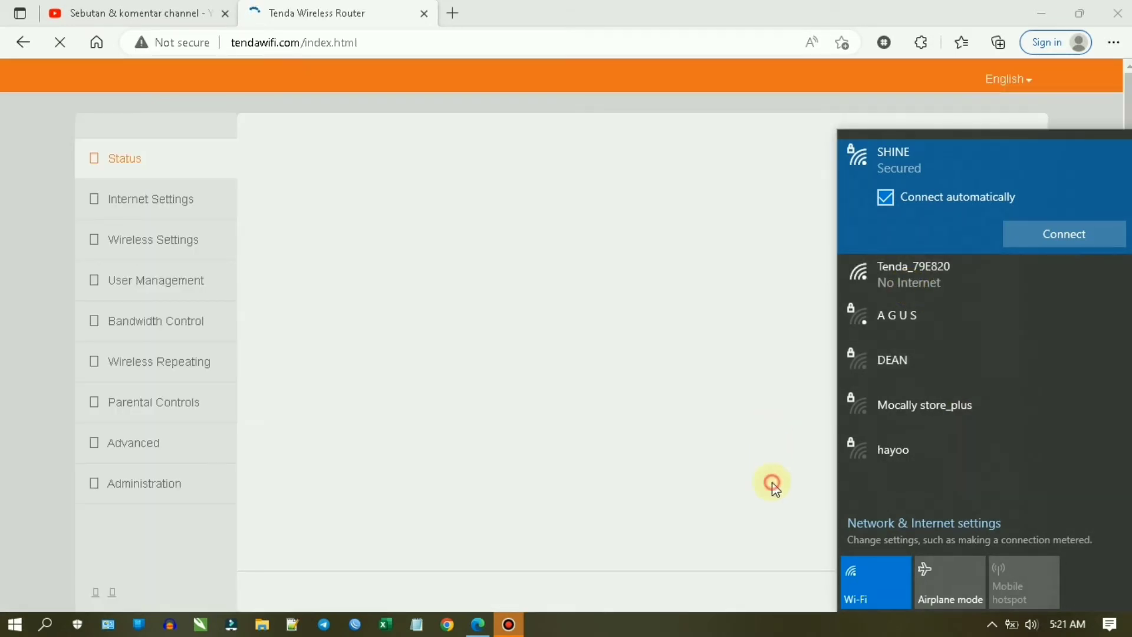
click(772, 483)
click(992, 623)
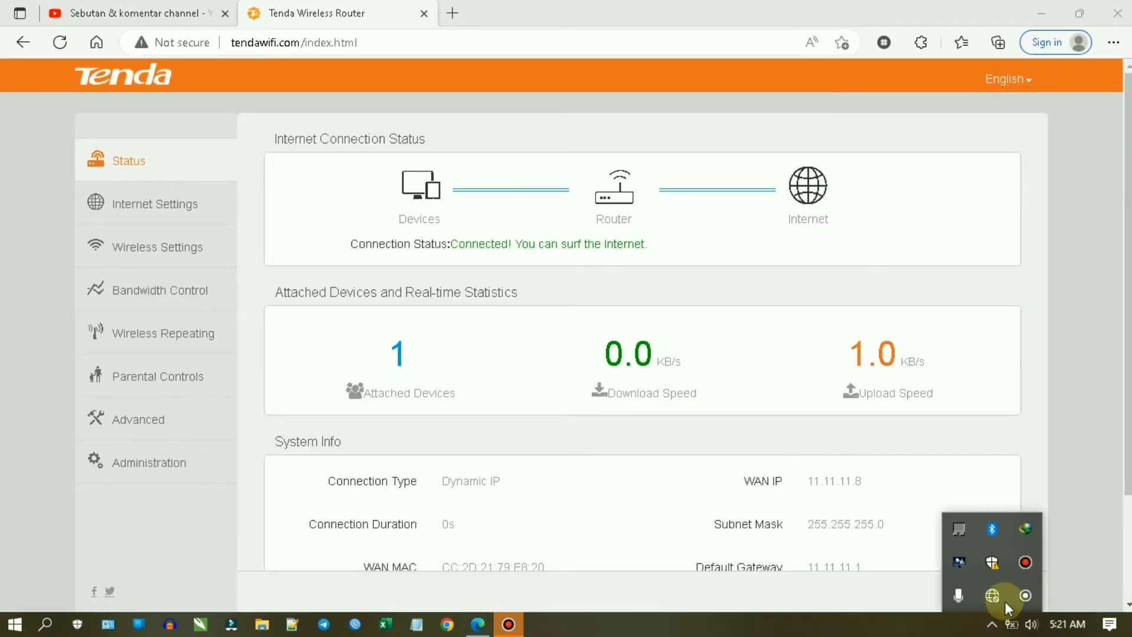
mouse_move(1002, 599)
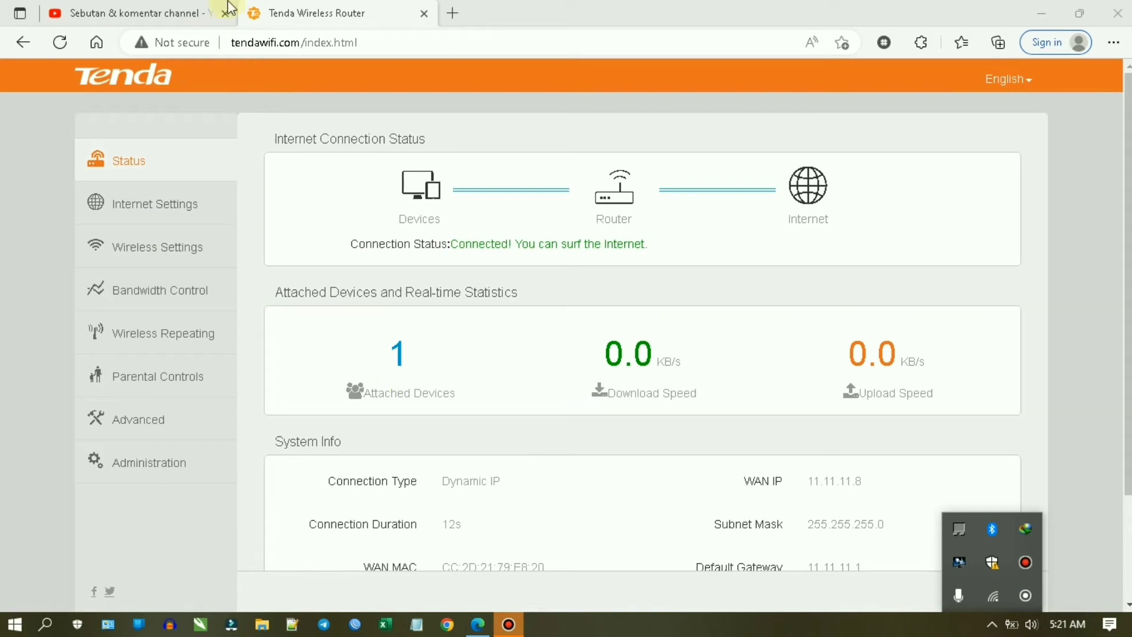
click(450, 15)
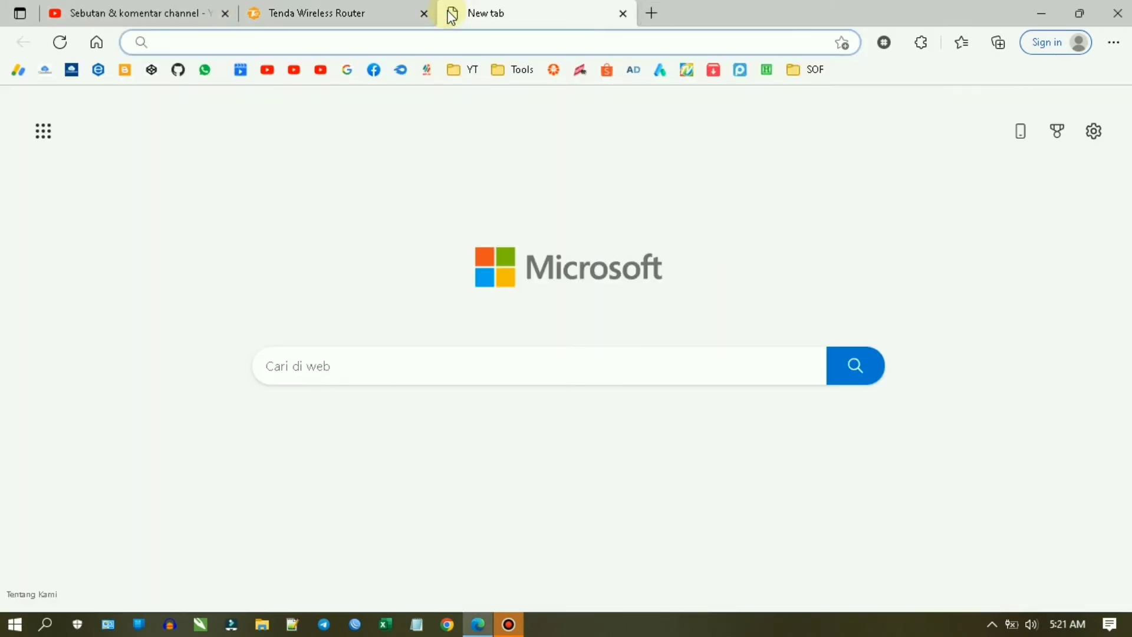
text(tes)
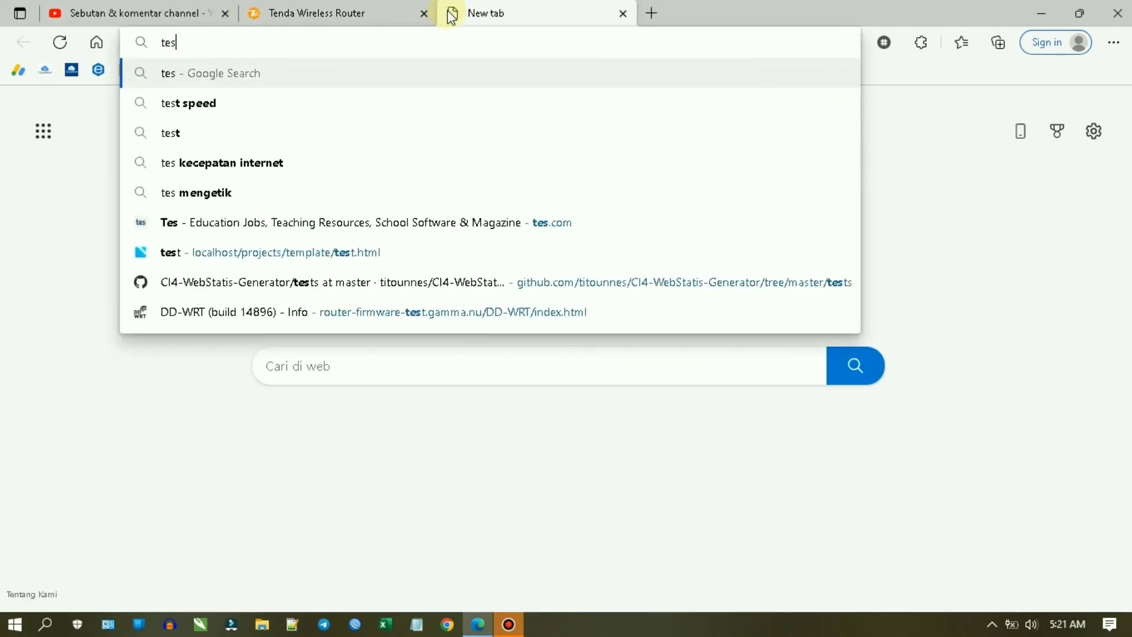
key(Return)
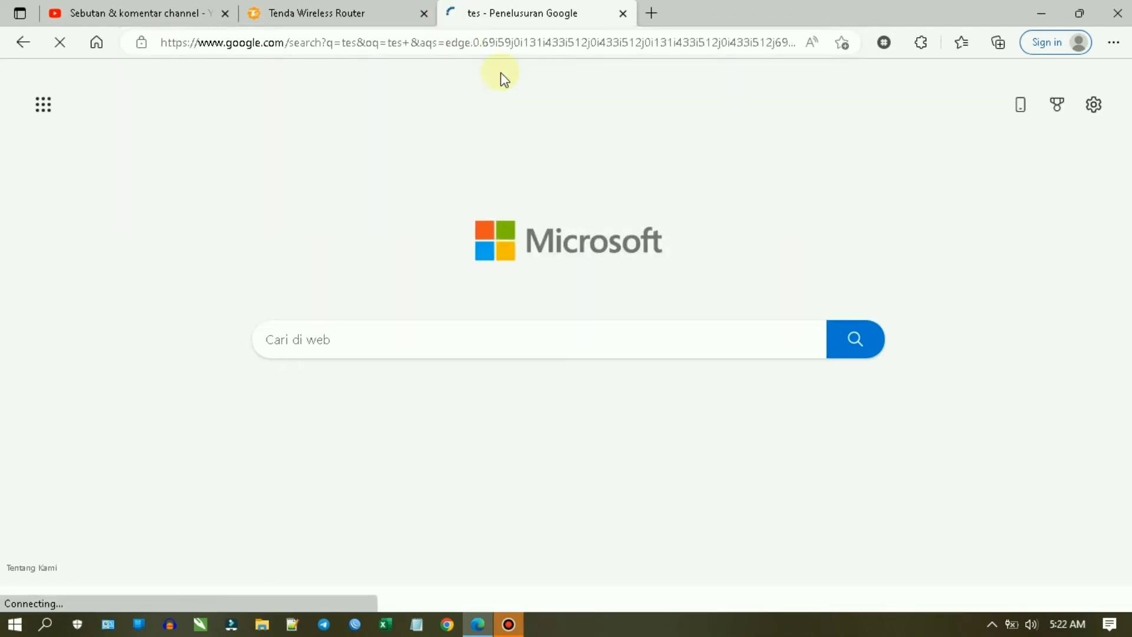
click(623, 13)
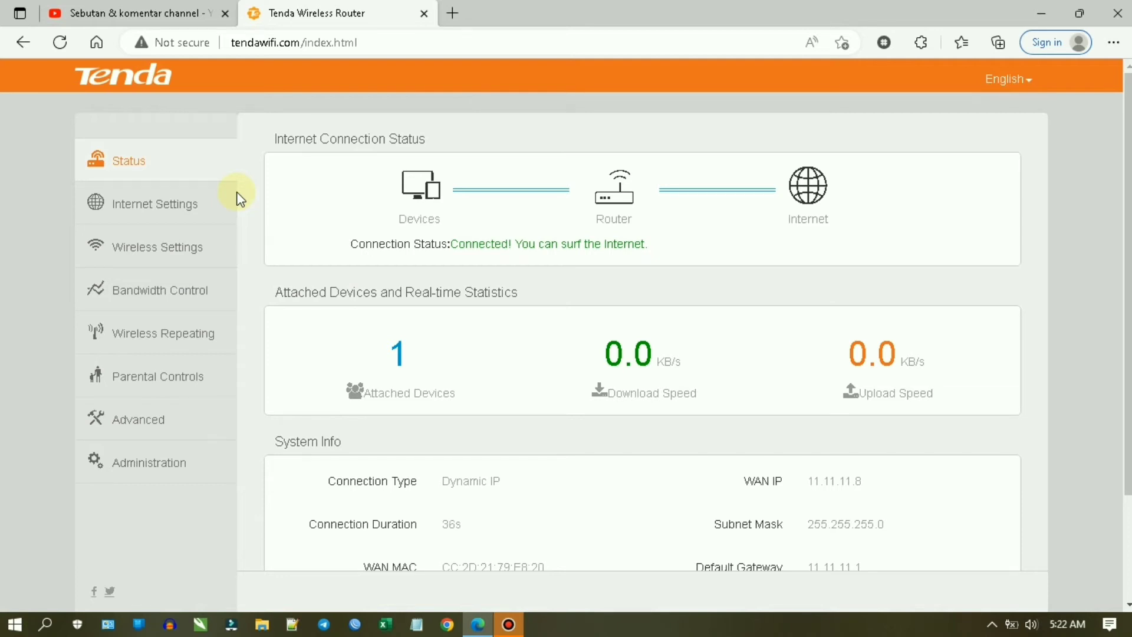
Step: Go to Administration and find the Remote Web Management section, where Remote Management is disabled
click(189, 367)
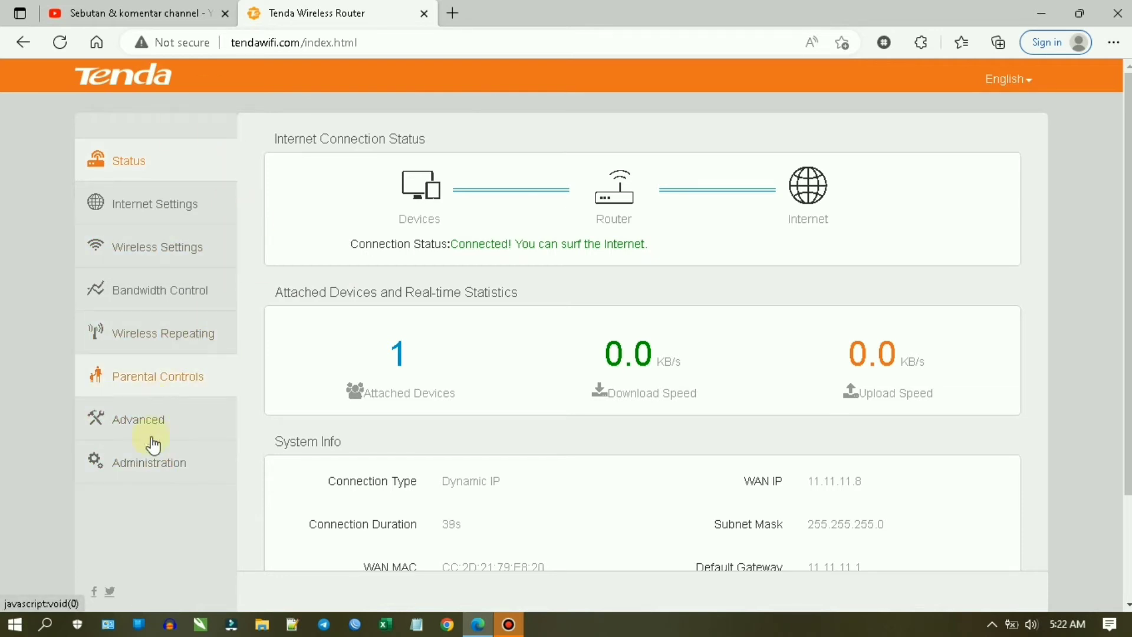
click(189, 475)
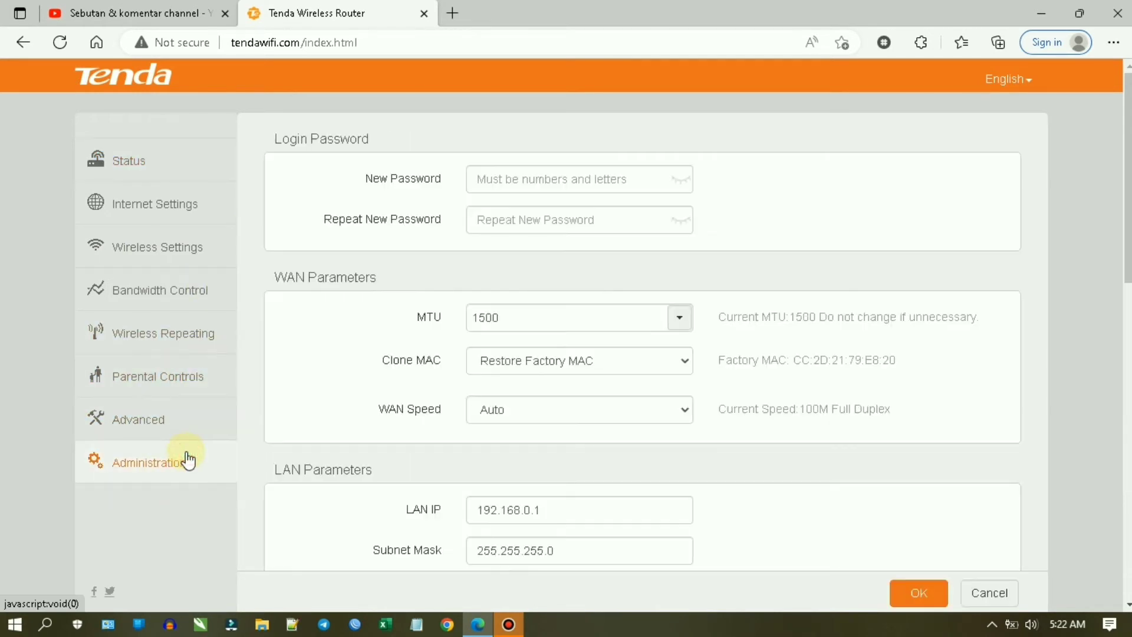
scroll(368, 366, down, 4)
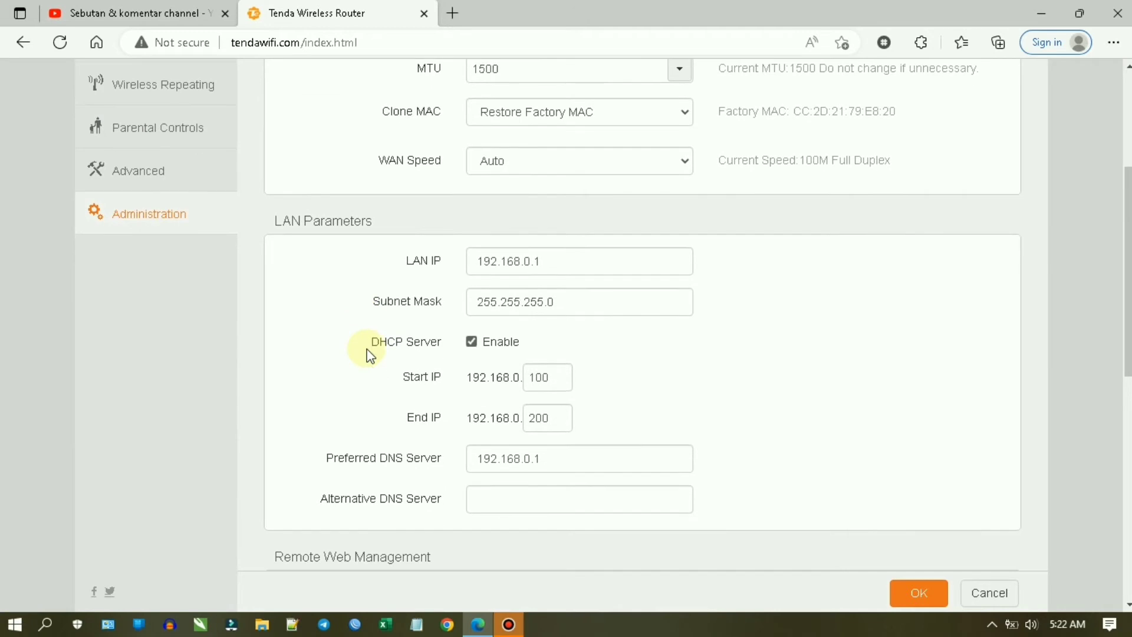
scroll(368, 357, up, 1)
scroll(366, 354, up, 3)
scroll(359, 291, down, 7)
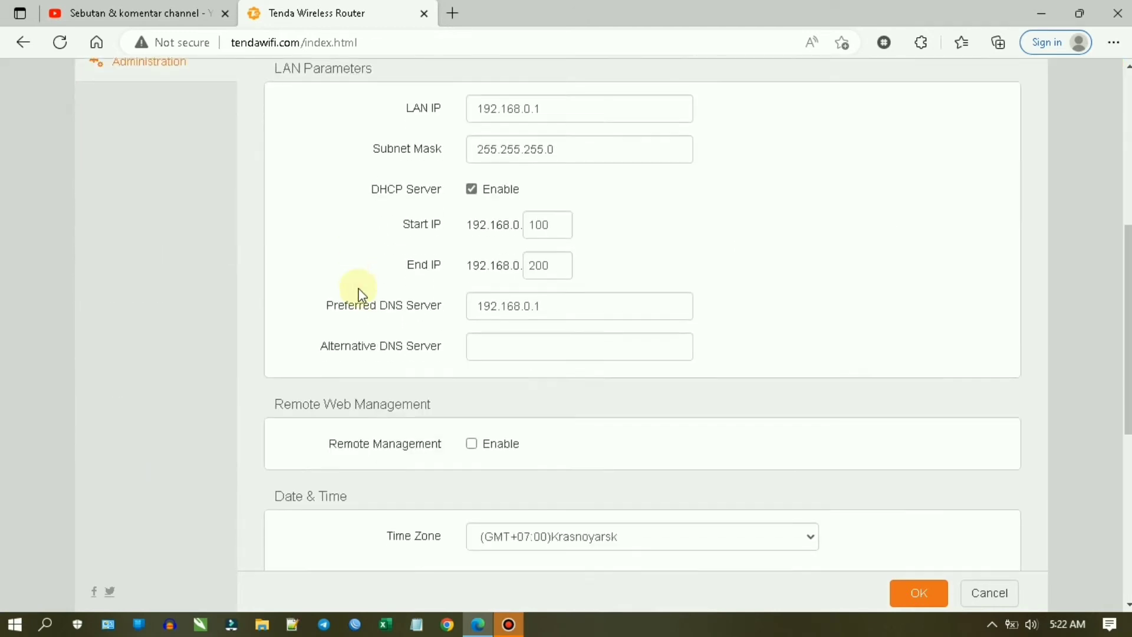
scroll(361, 294, up, 7)
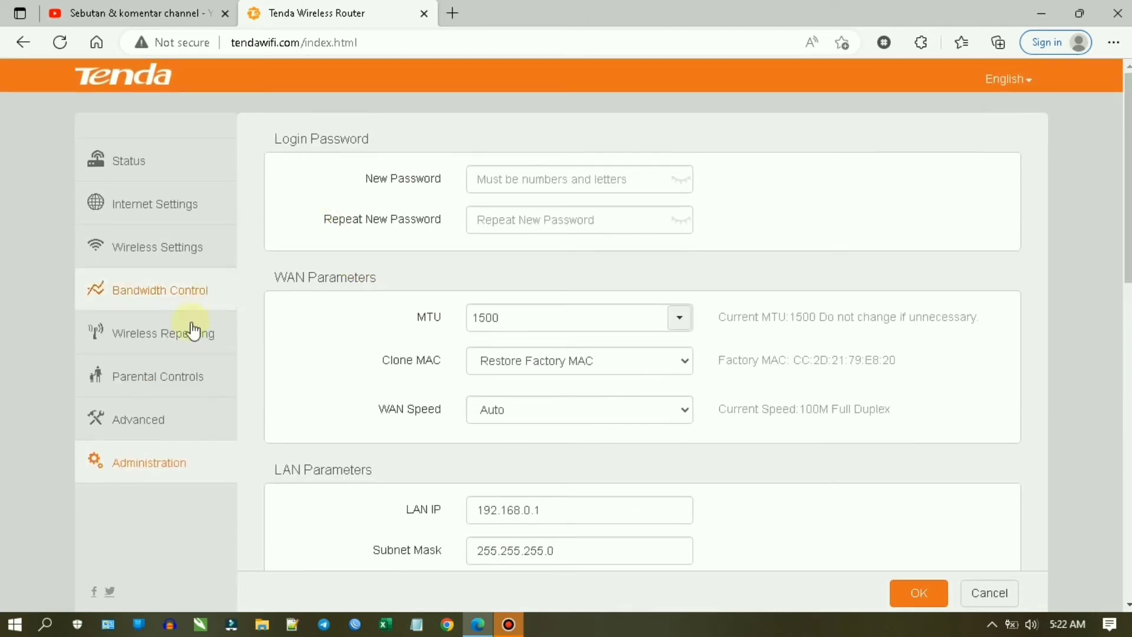
scroll(335, 365, down, 5)
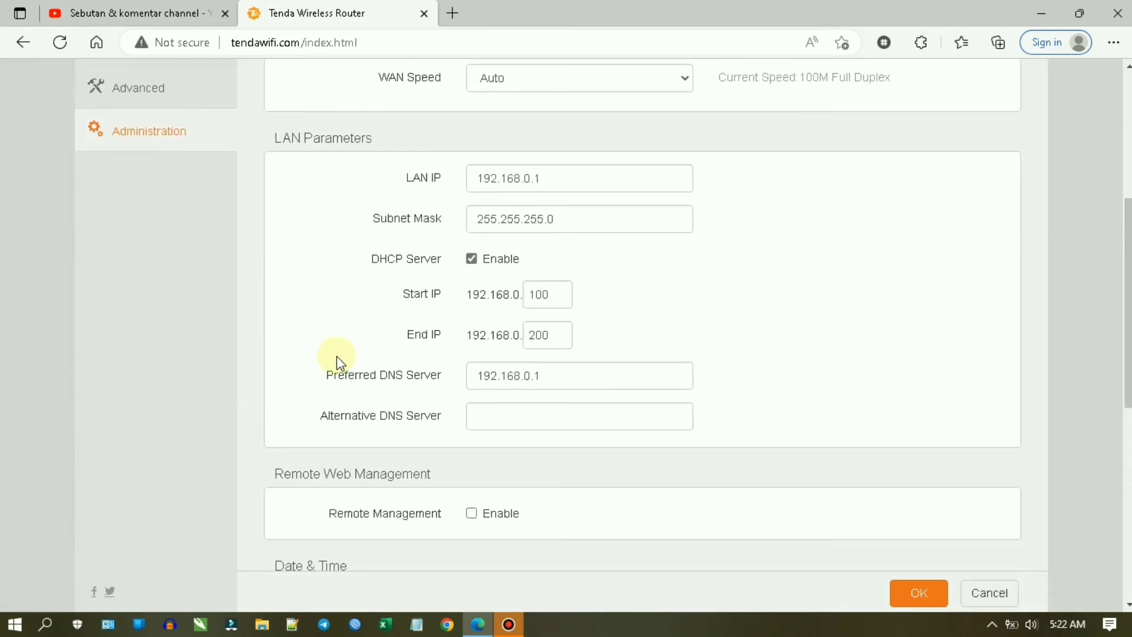
scroll(337, 359, up, 5)
scroll(337, 352, down, 5)
scroll(337, 352, down, 3)
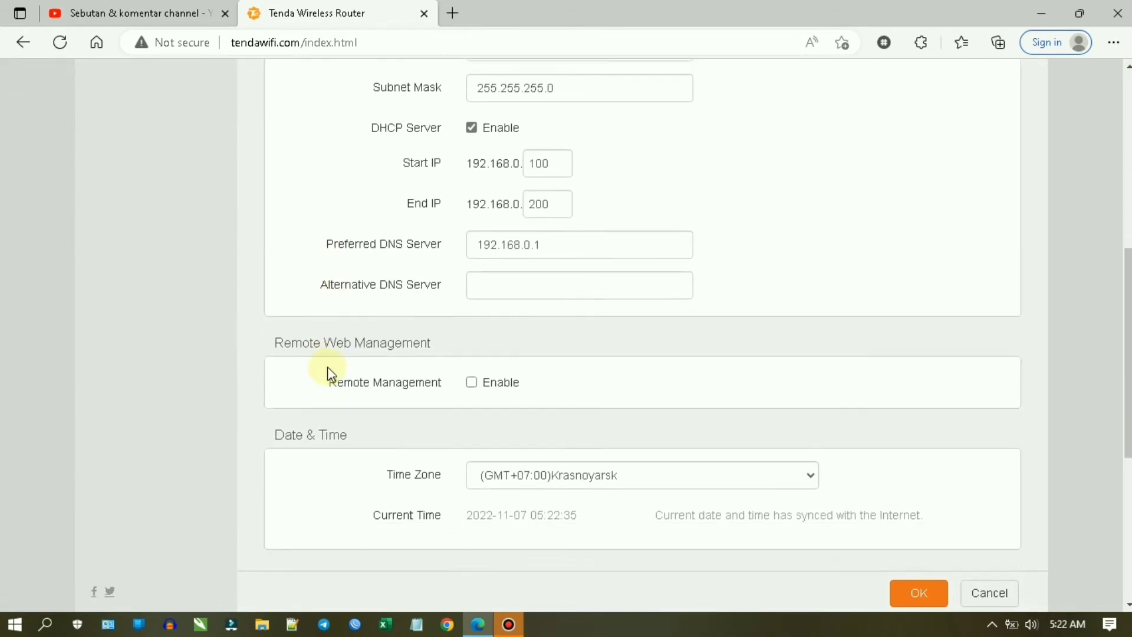
drag(273, 313, 404, 317)
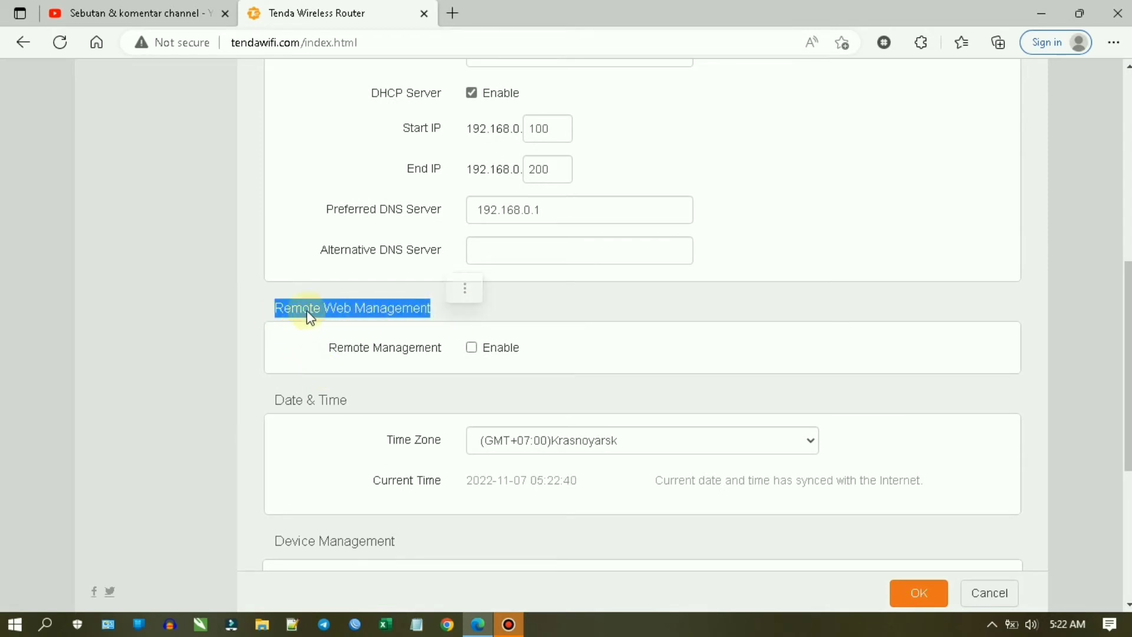
drag(326, 348, 447, 357)
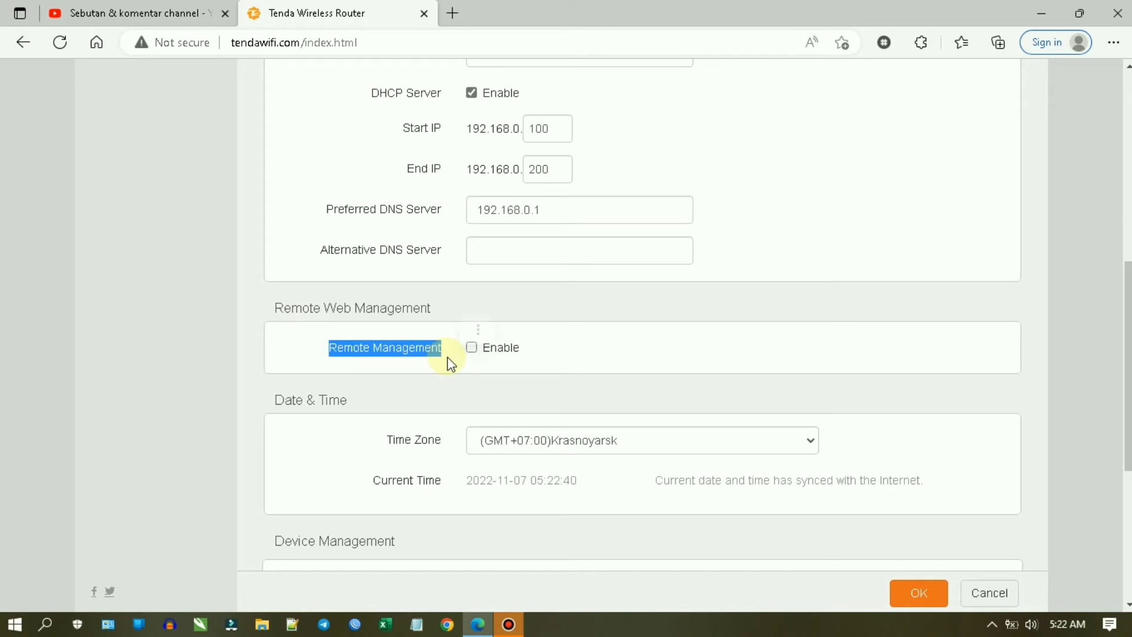
Step: Tick Remote Management Enable and leave Allow Internet User(s) set to Anyone
click(472, 348)
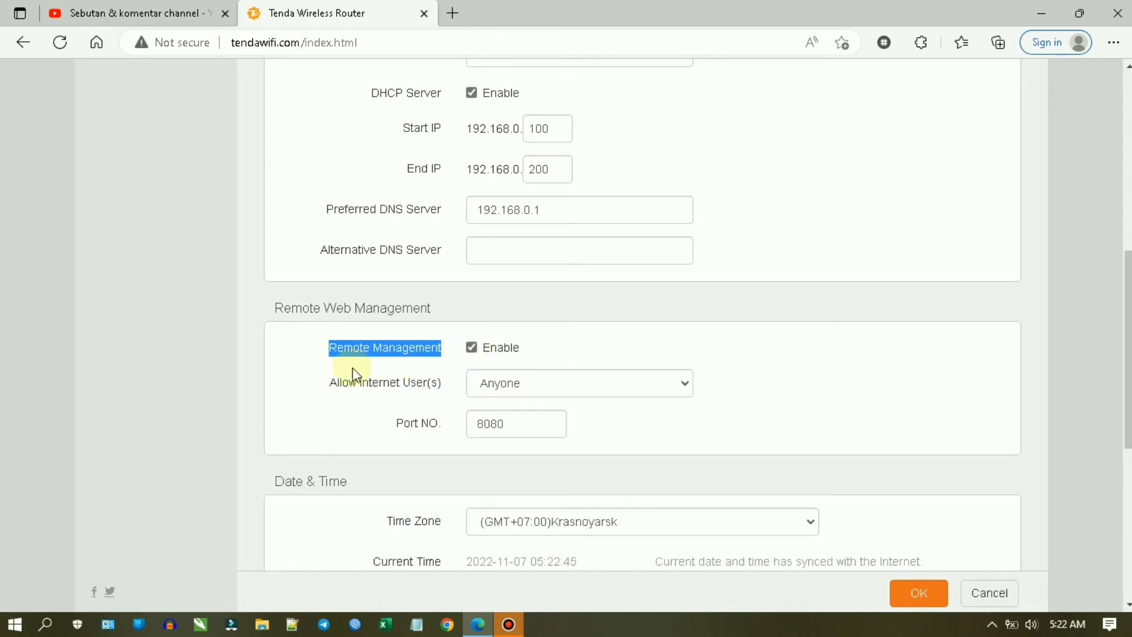
click(568, 394)
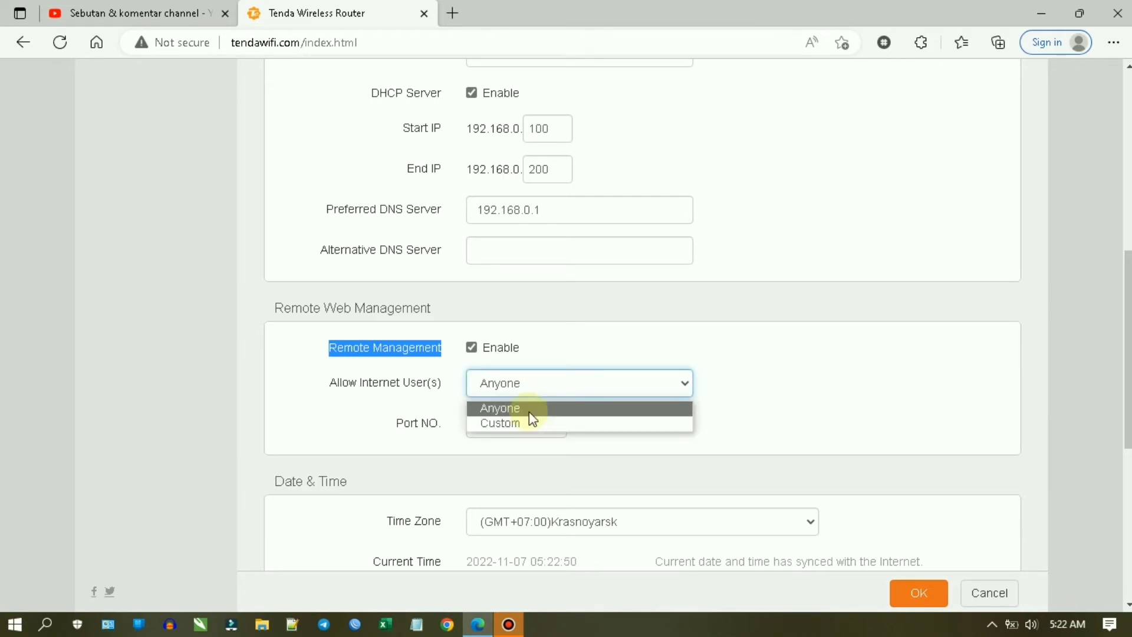
click(361, 435)
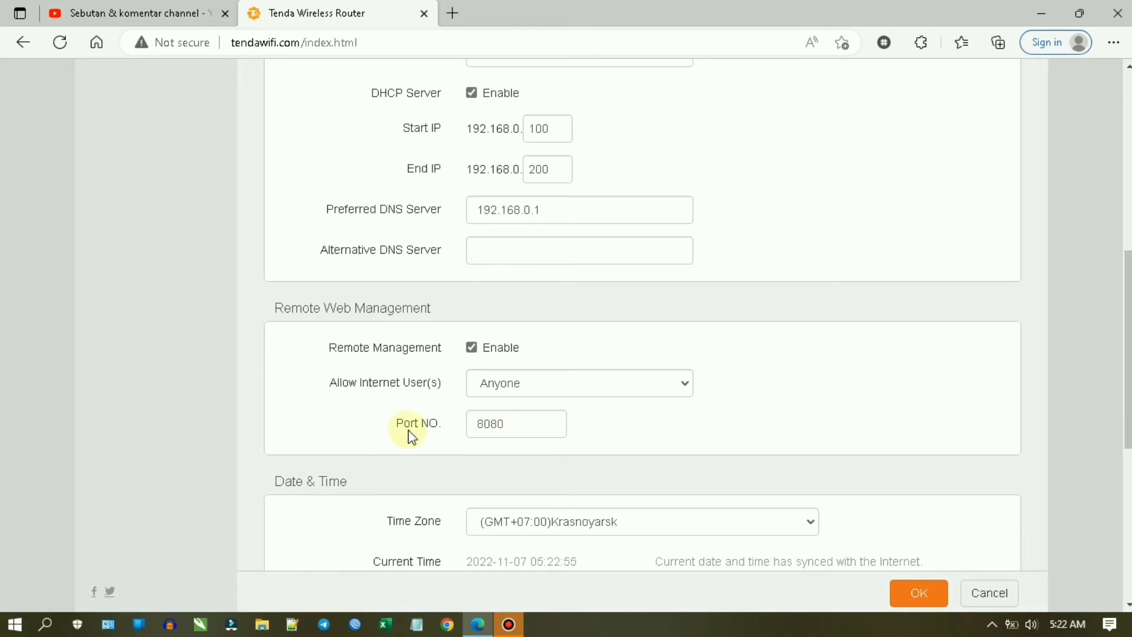
click(539, 392)
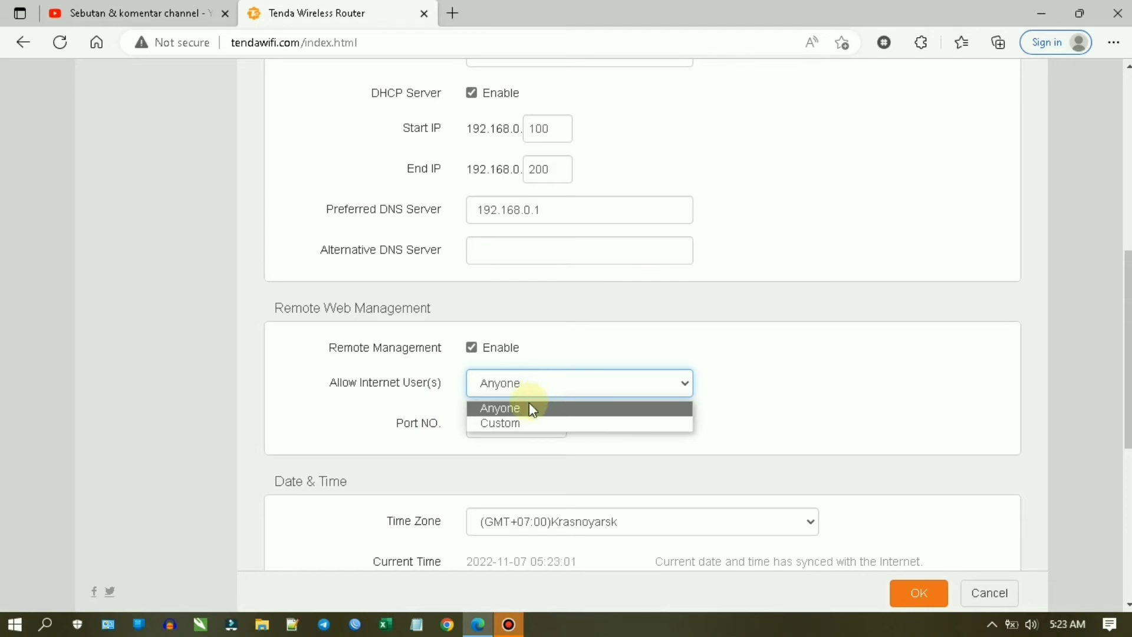
click(533, 423)
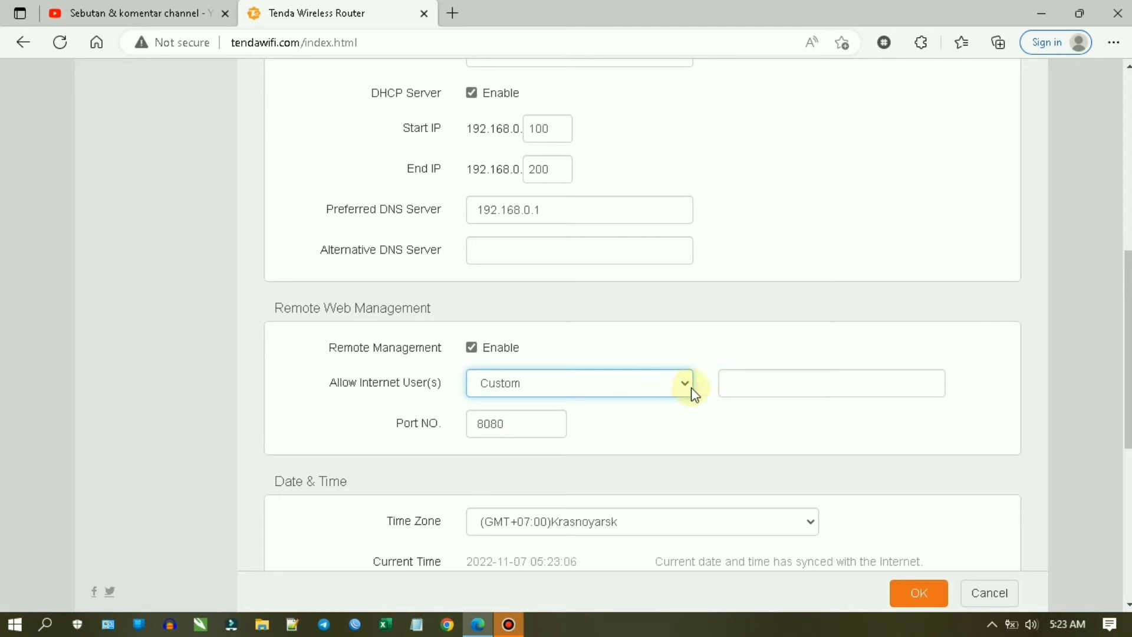
click(673, 387)
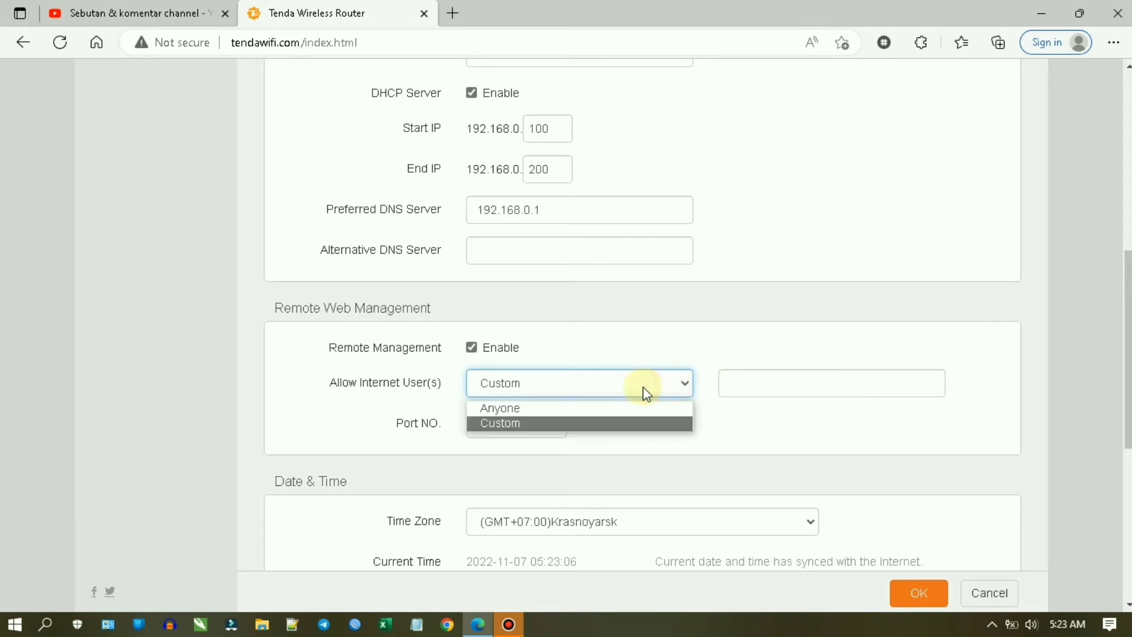
click(532, 409)
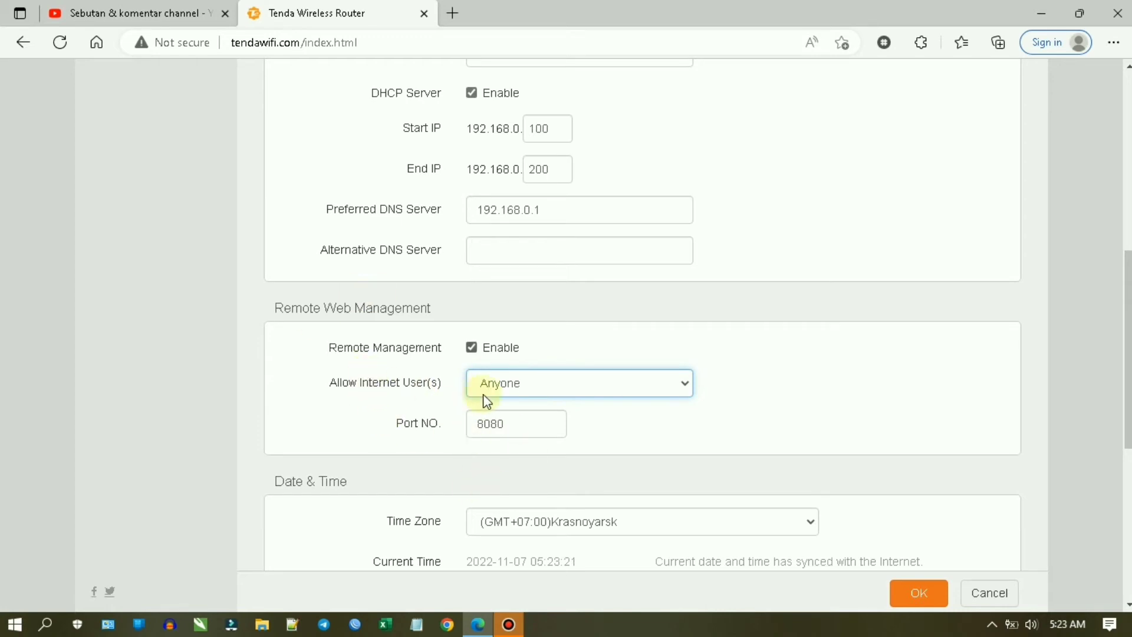
Step: Confirm the remote management port number is 8080
scroll(430, 420, up, 8)
scroll(435, 423, down, 10)
scroll(461, 321, up, 2)
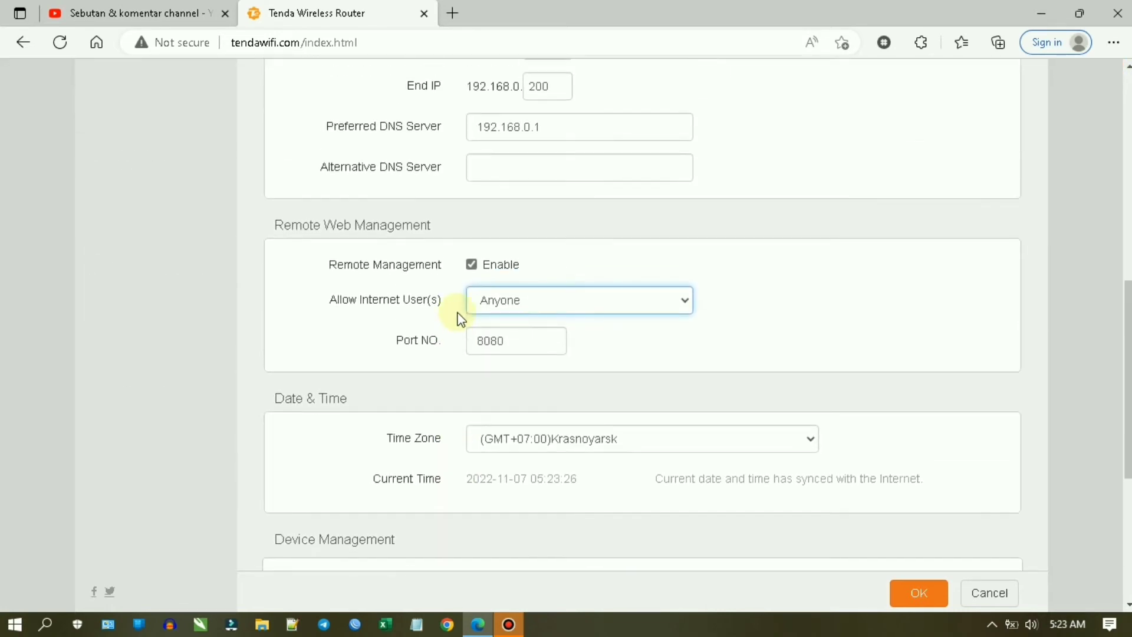
double_click(484, 338)
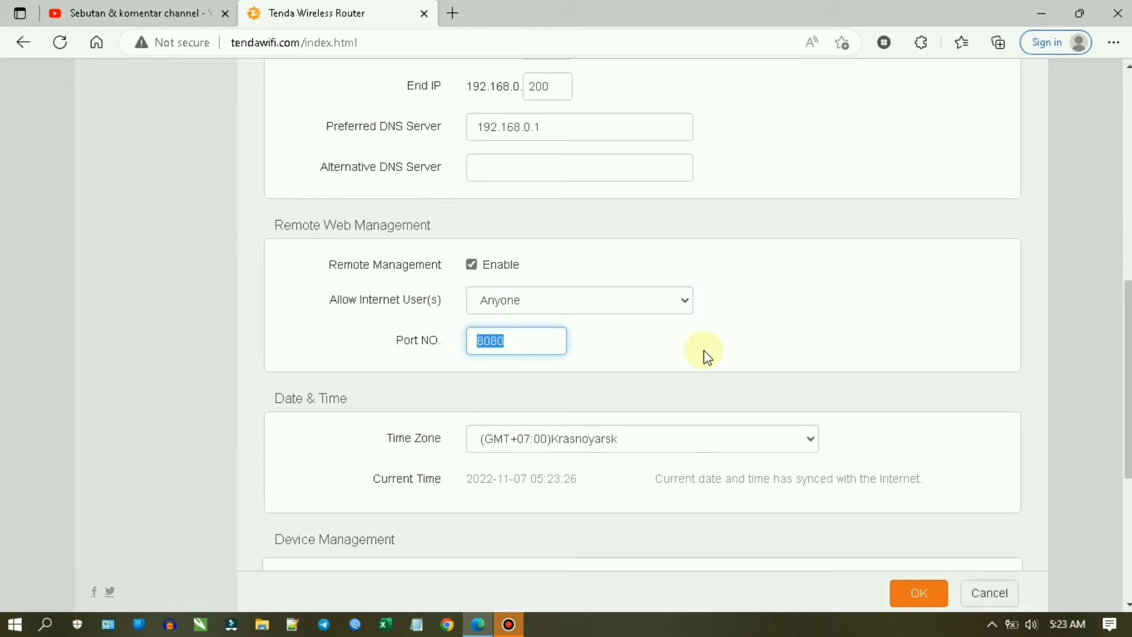
scroll(705, 354, up, 8)
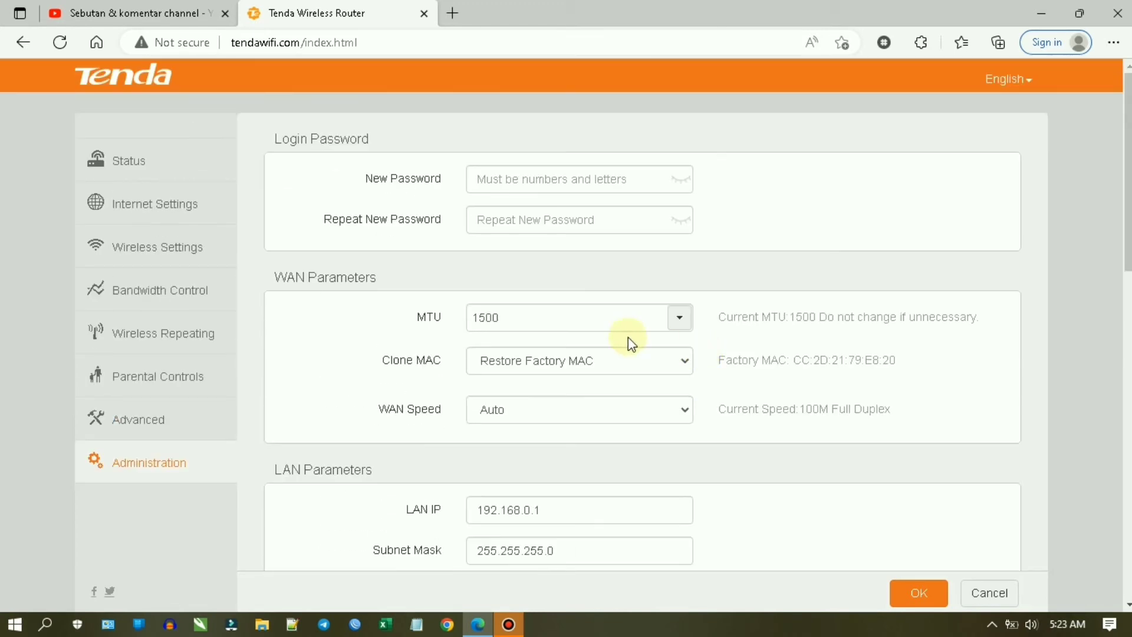
Step: Return to Status and highlight the WAN IP 11.11.11.8 under System Info
click(155, 158)
scroll(358, 329, down, 3)
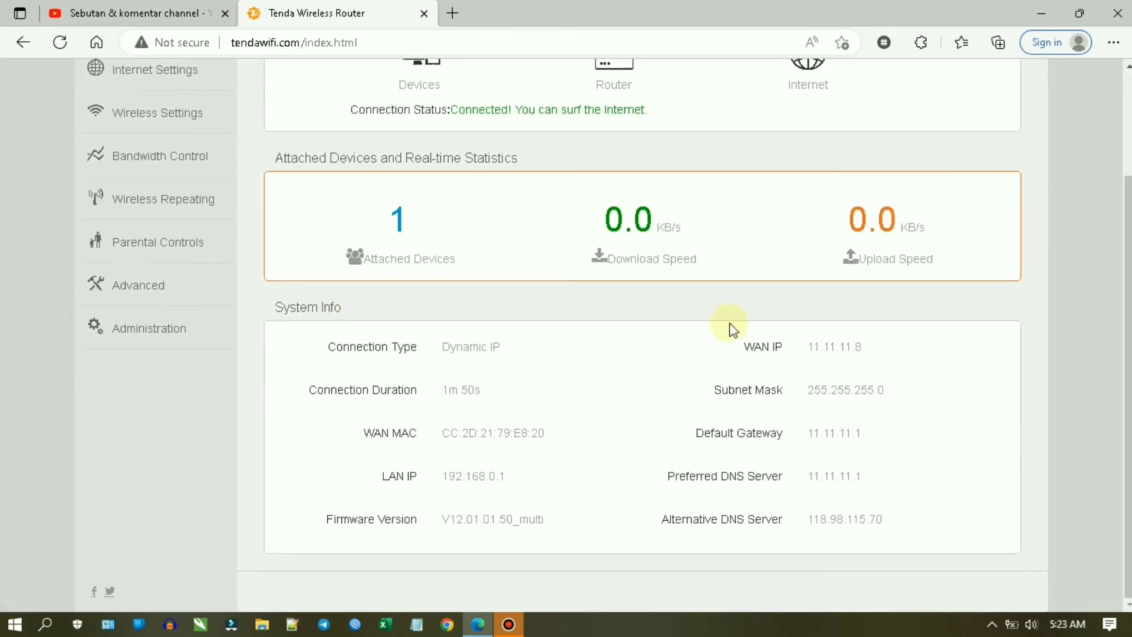
drag(762, 348, 785, 349)
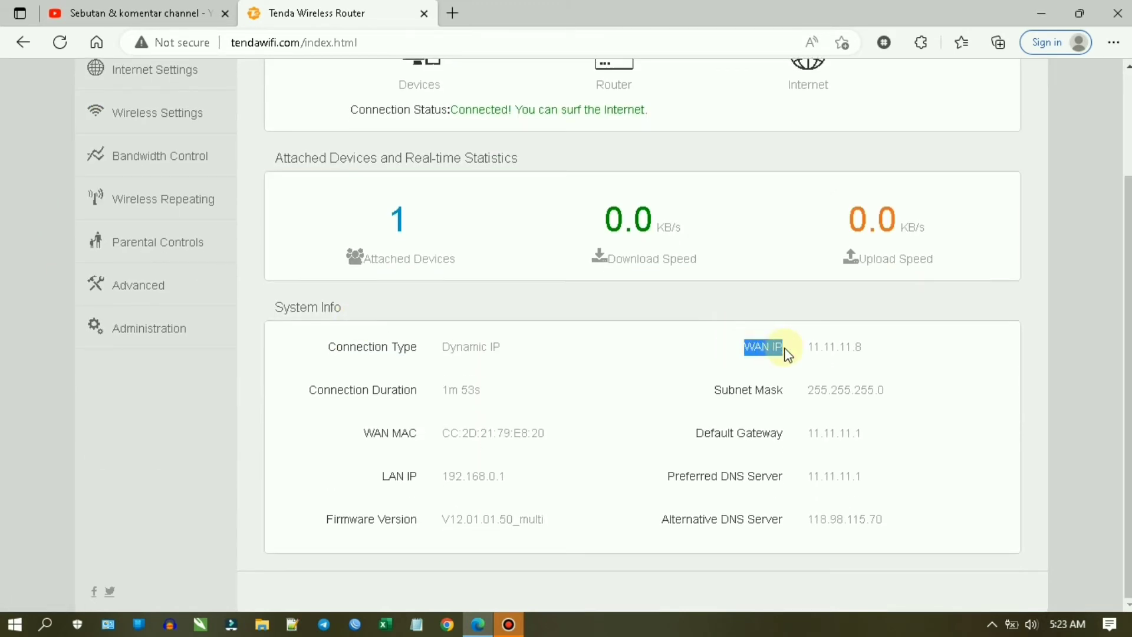
click(750, 353)
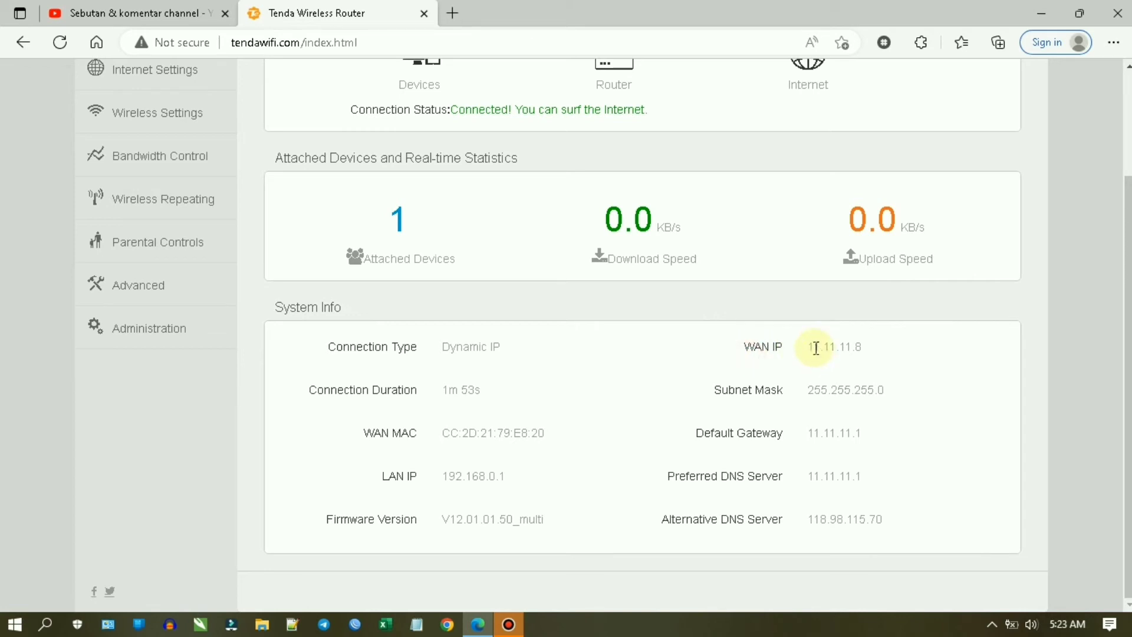
drag(812, 347, 882, 349)
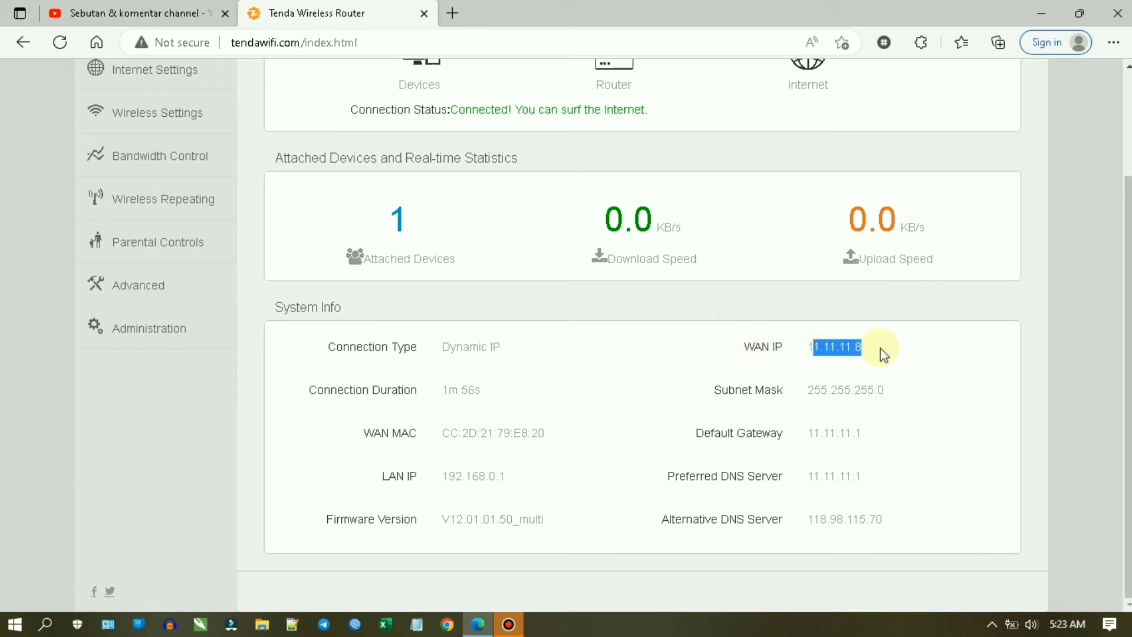
click(867, 357)
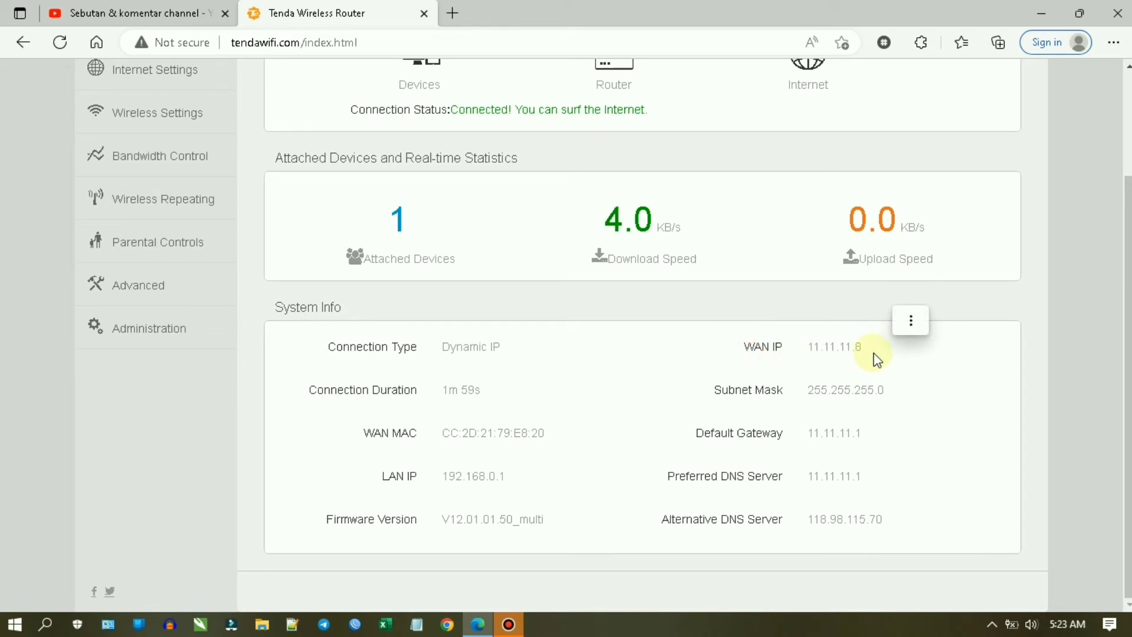
scroll(852, 356, up, 3)
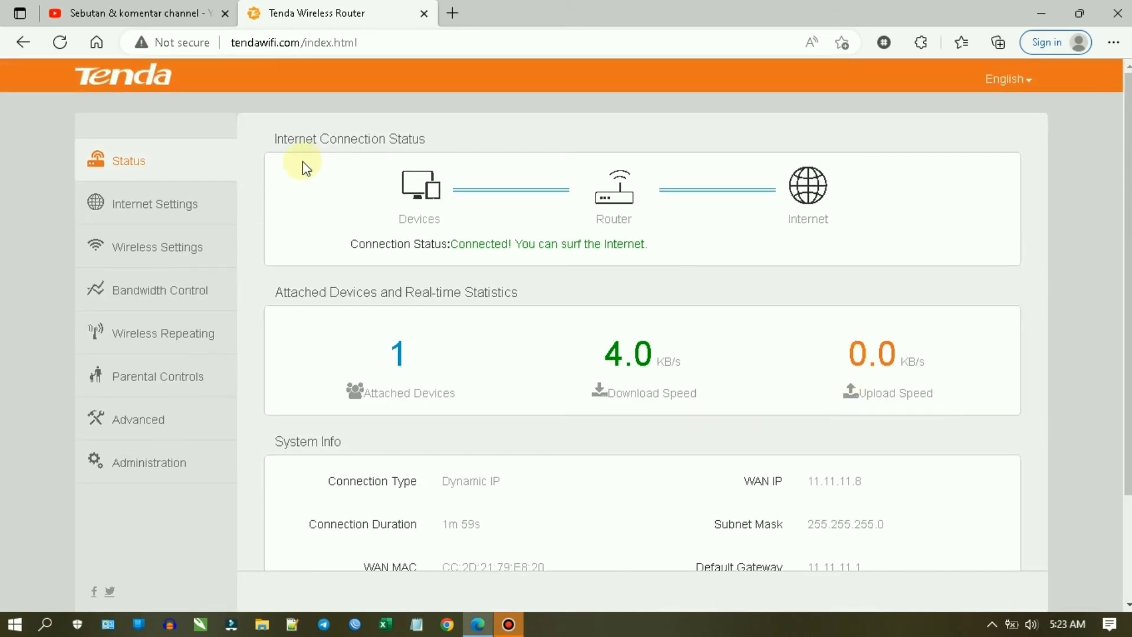
Step: Re-enable Remote Management on Administration (Anyone, port 8080) and save with OK
click(177, 463)
scroll(393, 359, down, 9)
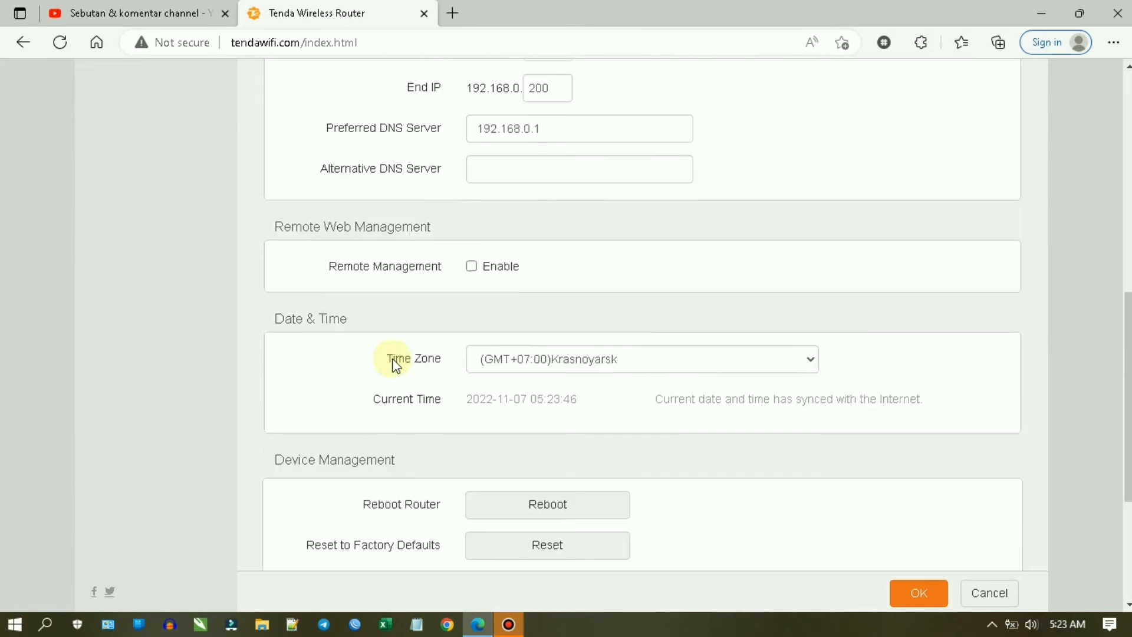
click(471, 265)
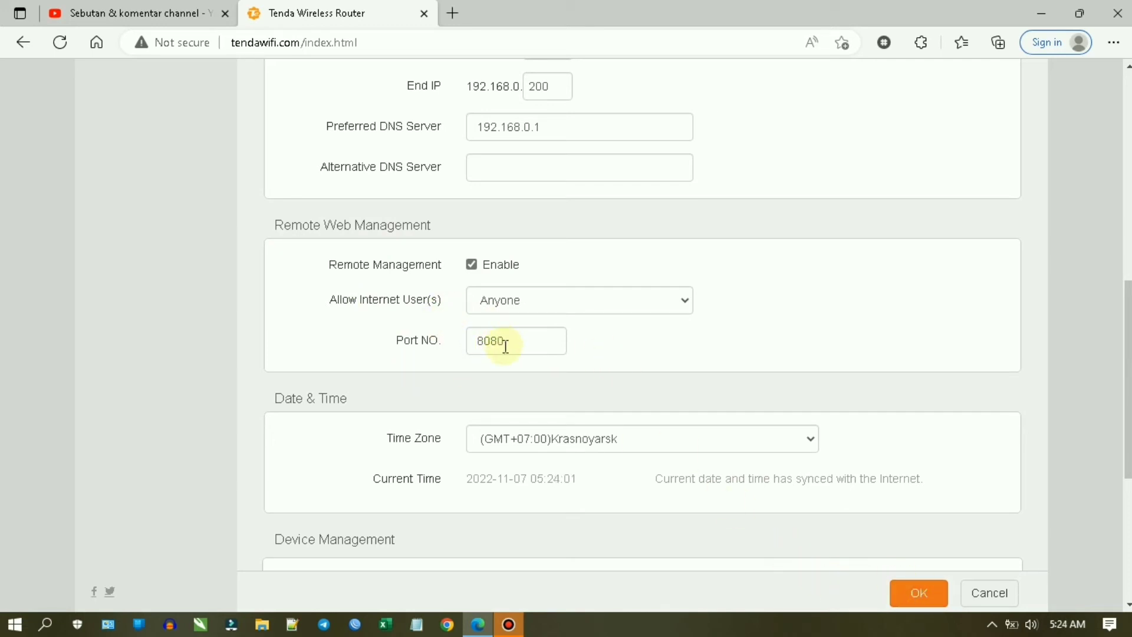
click(905, 596)
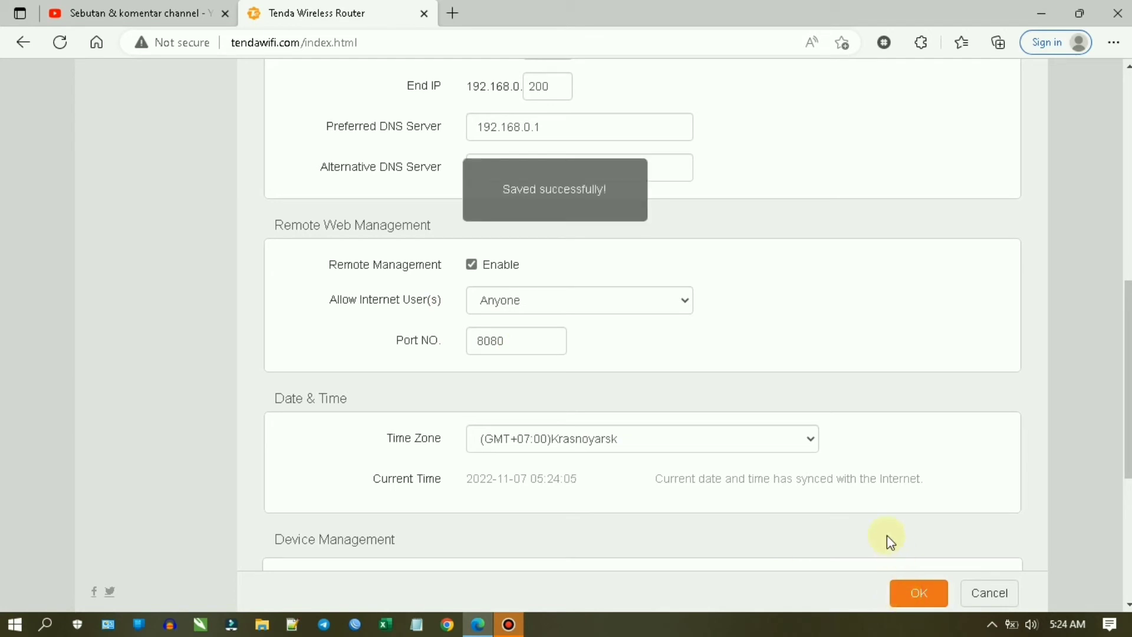
scroll(887, 535, up, 8)
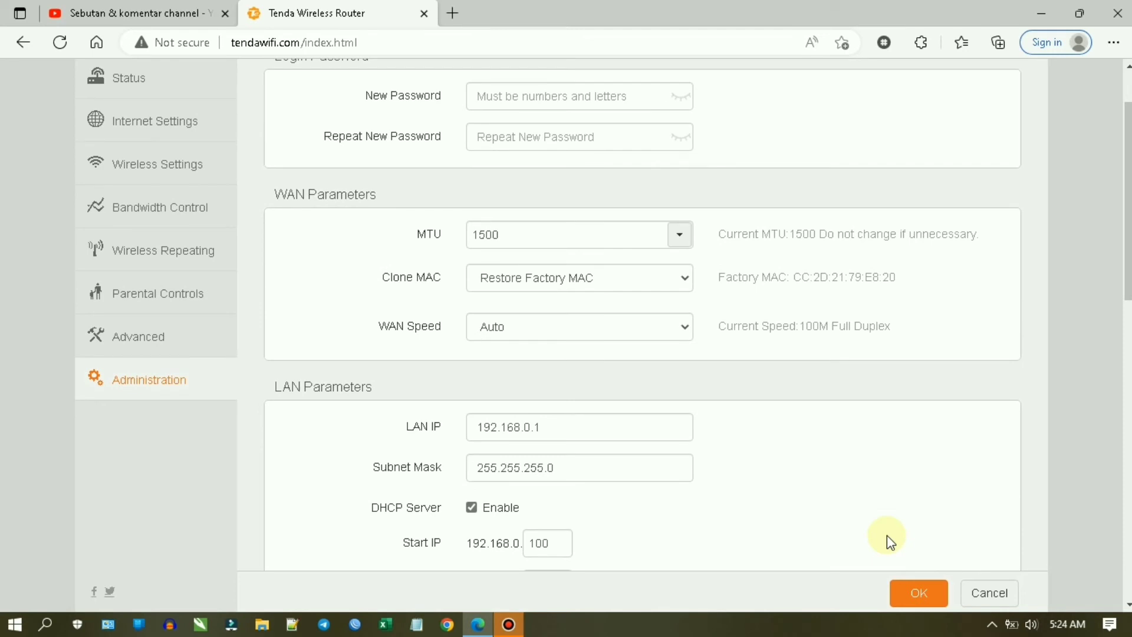
scroll(887, 535, up, 2)
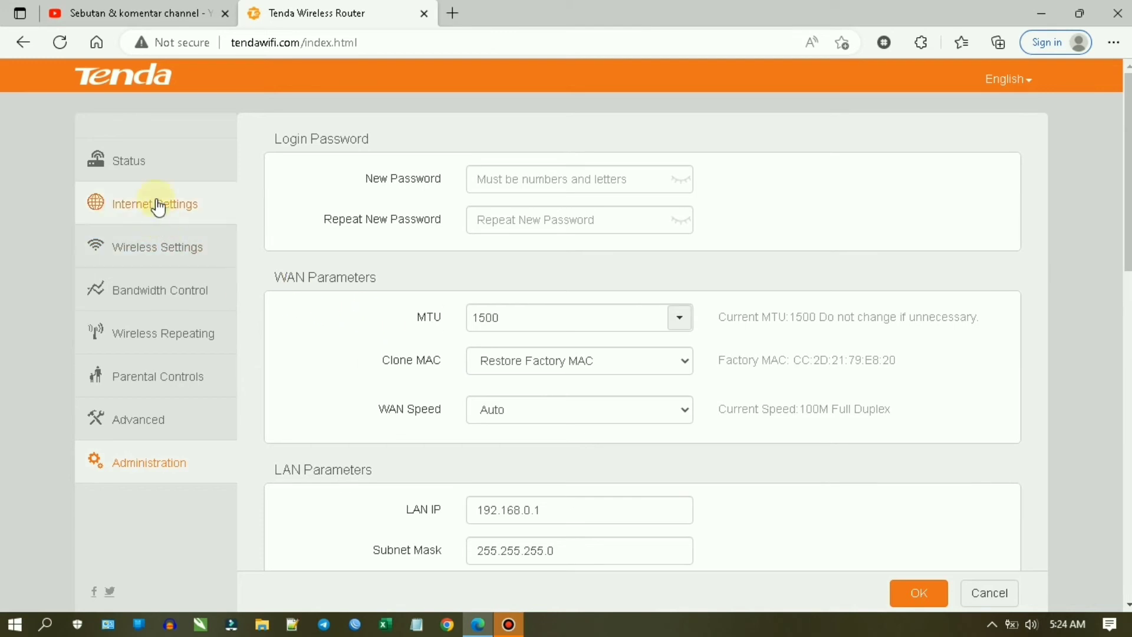
click(144, 164)
scroll(808, 435, down, 2)
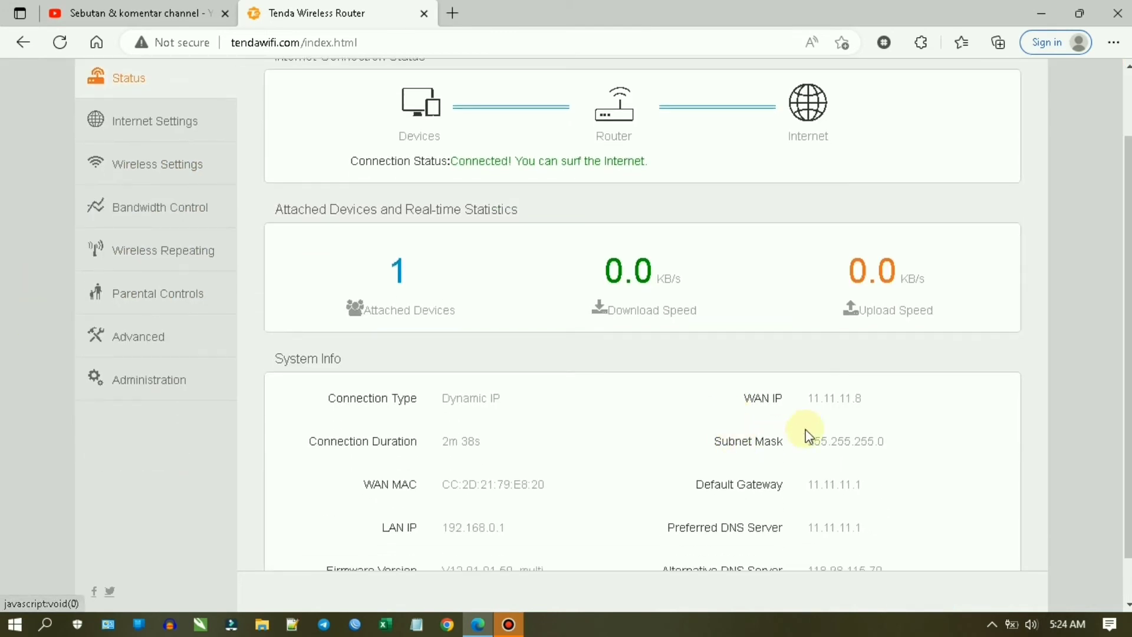
mouse_move(867, 400)
mouse_down()
mouse_move(806, 408)
mouse_move(870, 401)
mouse_up()
click(807, 411)
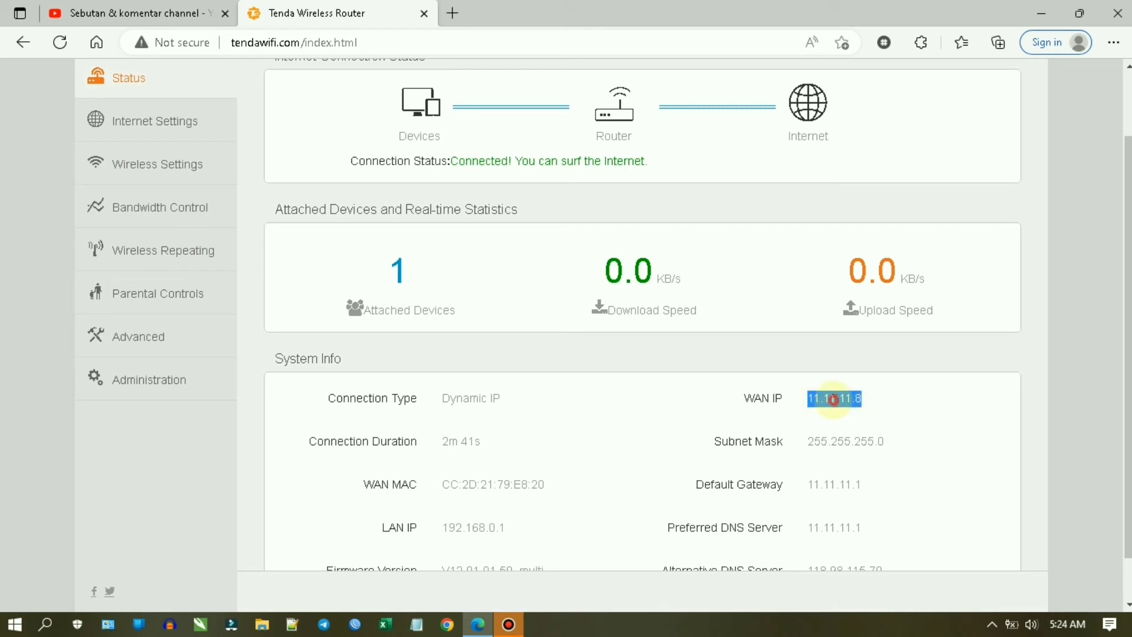
right_click(833, 397)
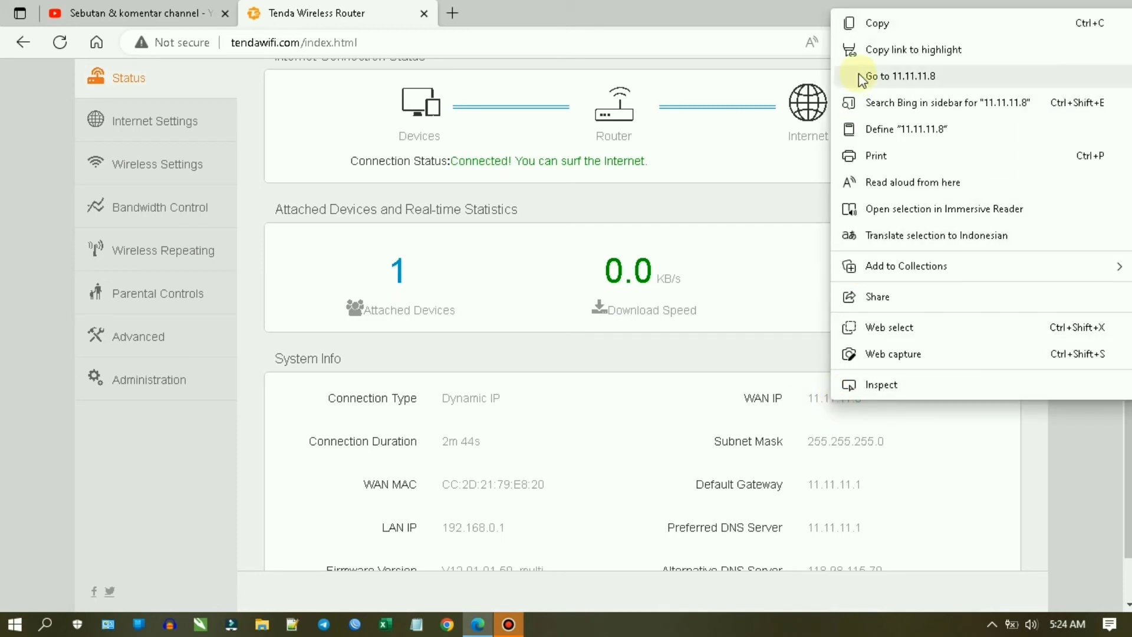
click(700, 411)
double_click(845, 398)
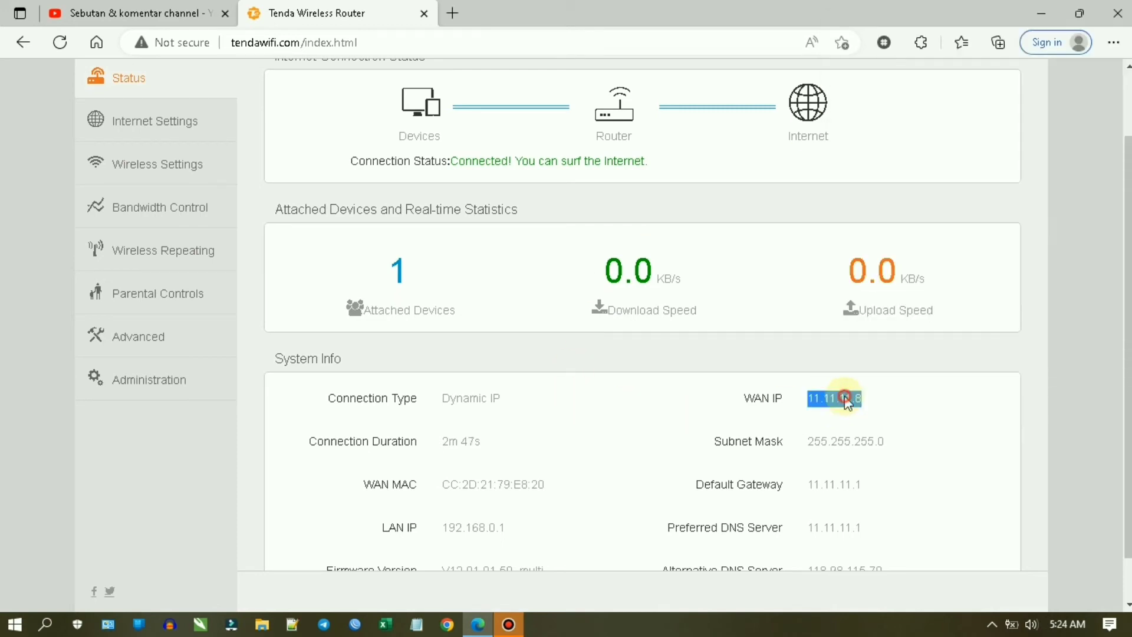
click(848, 397)
double_click(847, 407)
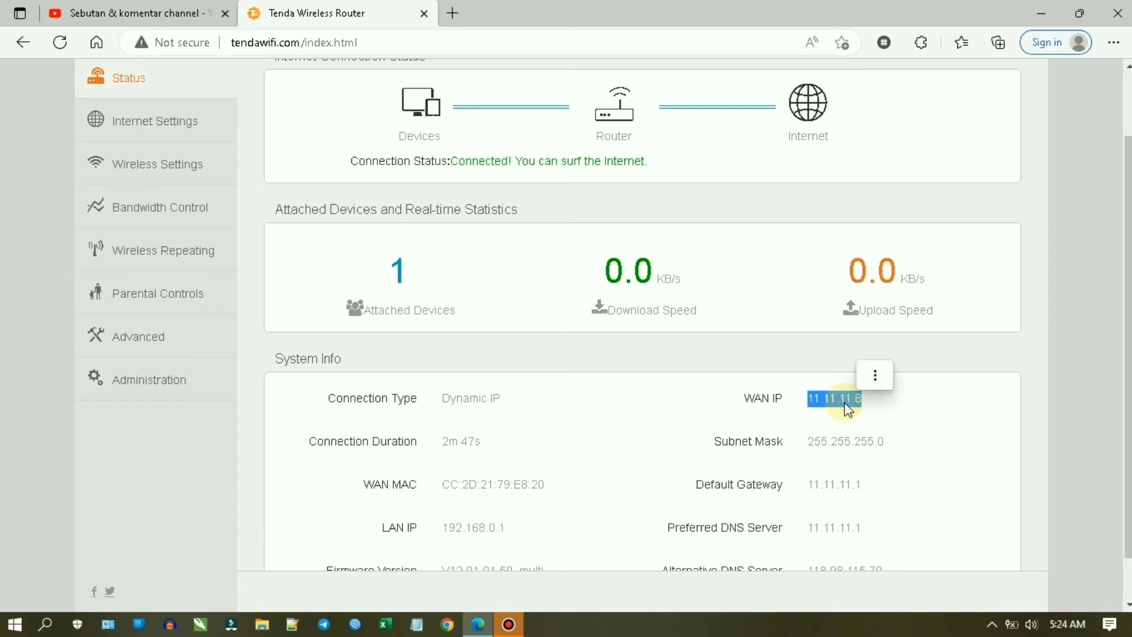
scroll(652, 485, up, 2)
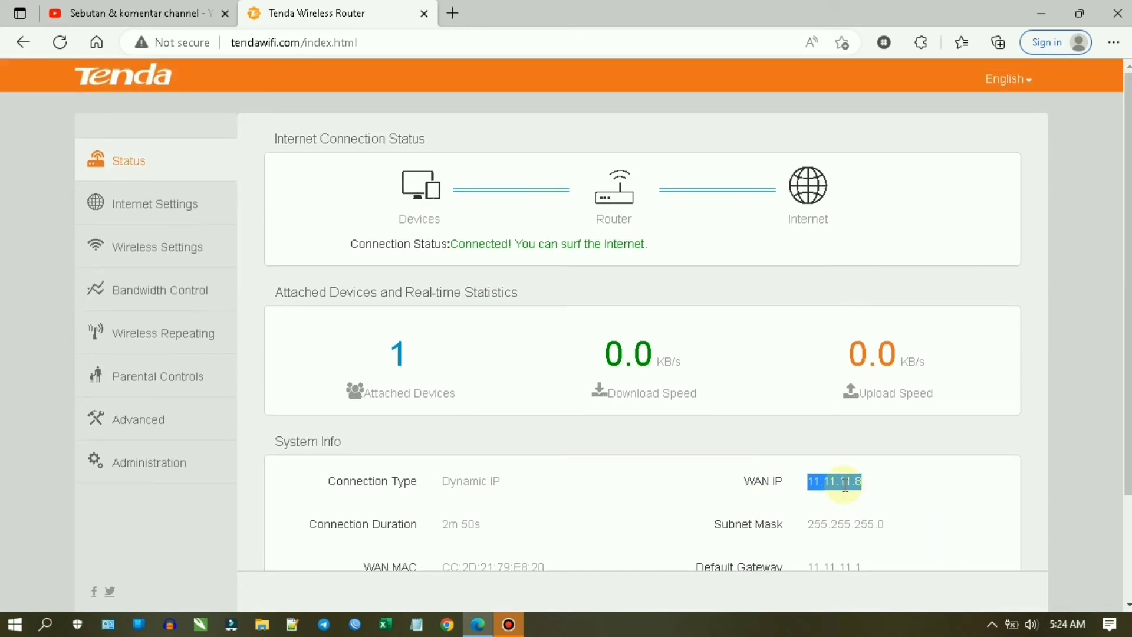
click(843, 483)
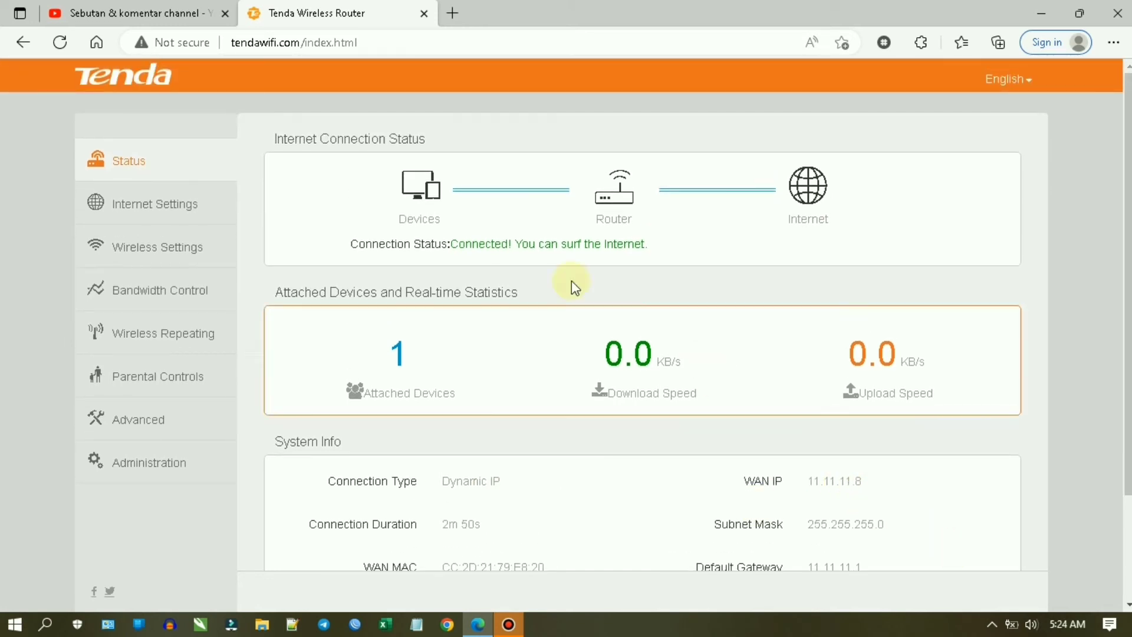
Step: Switch Internet Settings to Static IP 11.11.11.8, mask 255.255.255.0, gateway 11.11.11.1
click(184, 206)
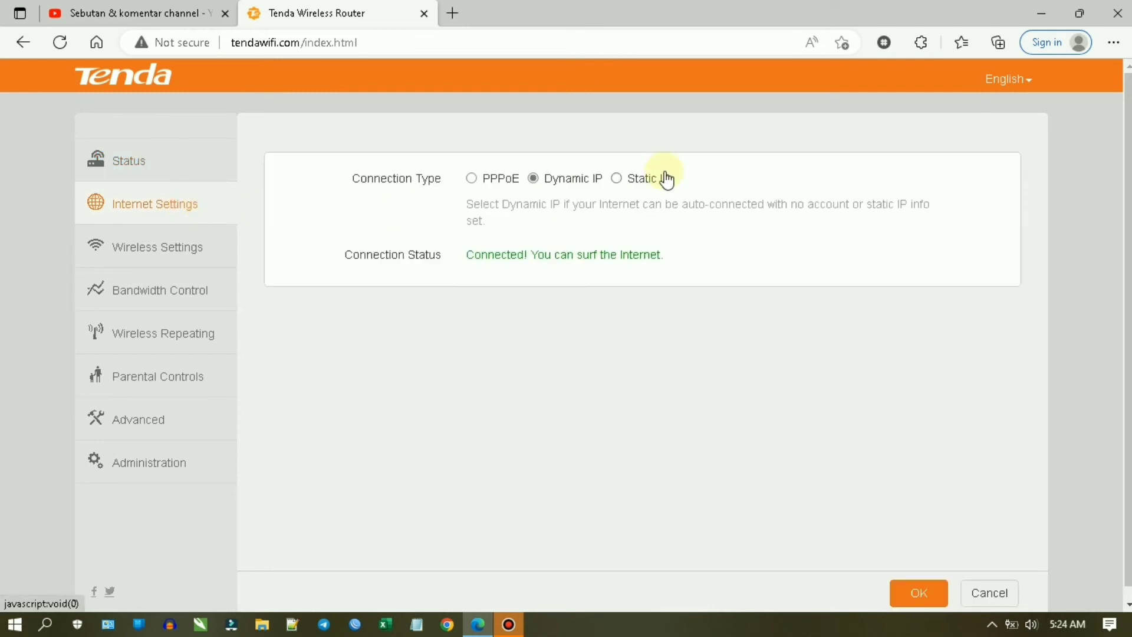
click(616, 179)
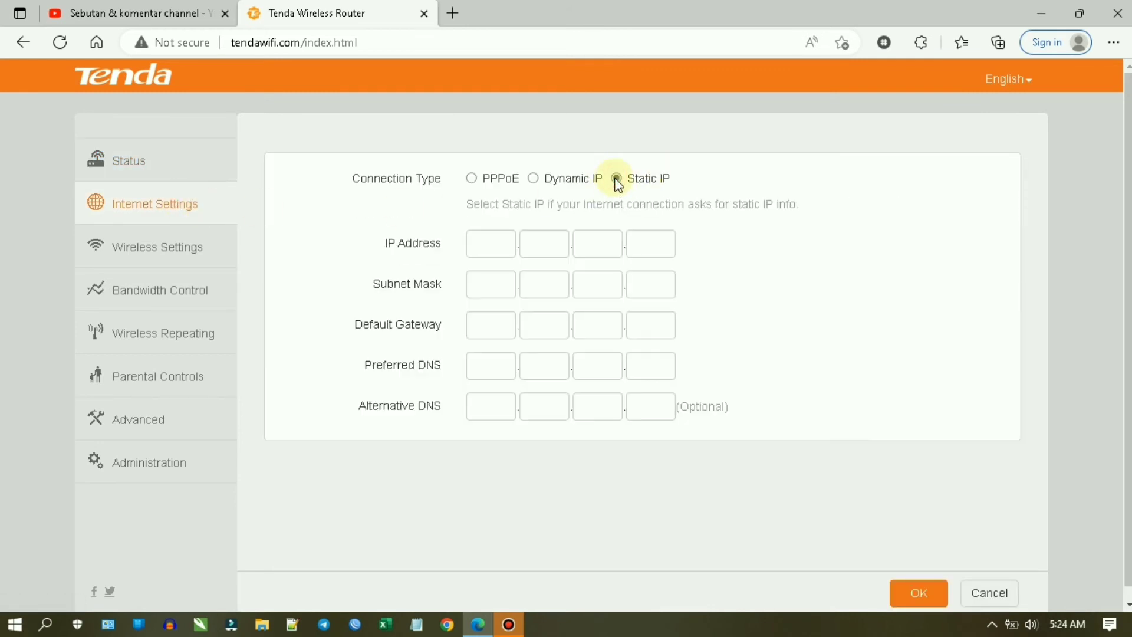
click(477, 247)
text(11)
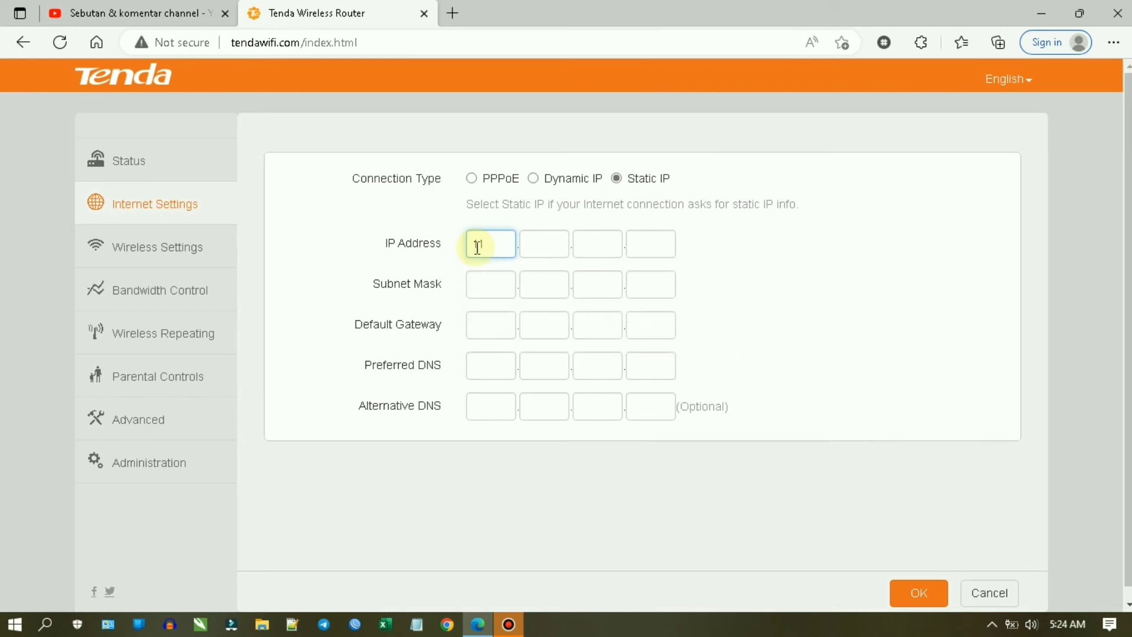
key(Tab)
key(Tab)
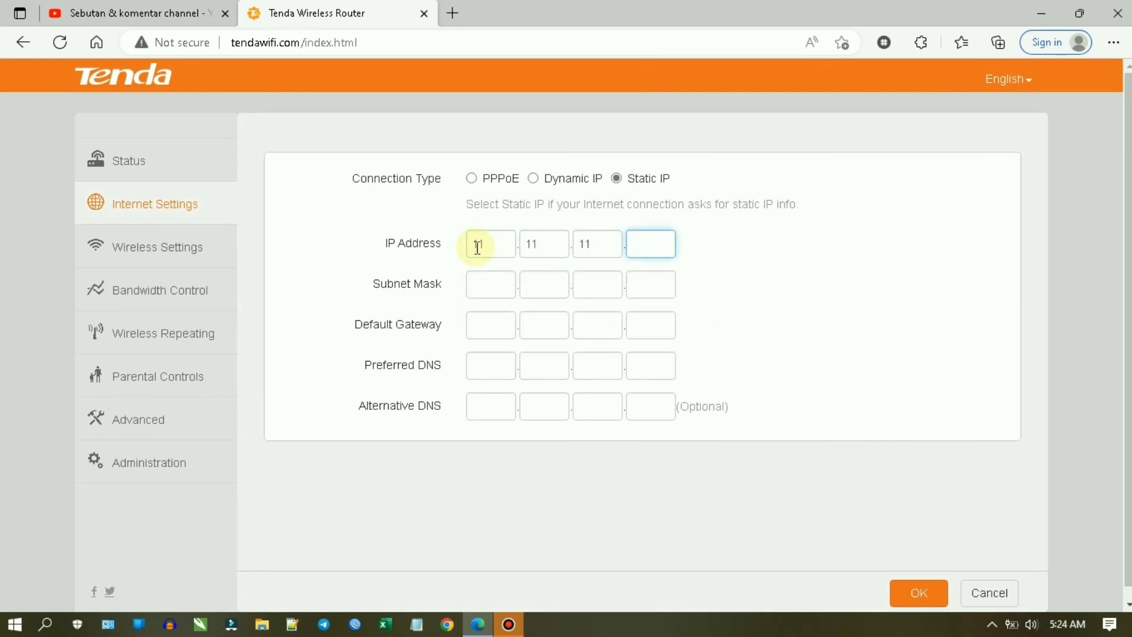
key(Tab)
key(Tab)
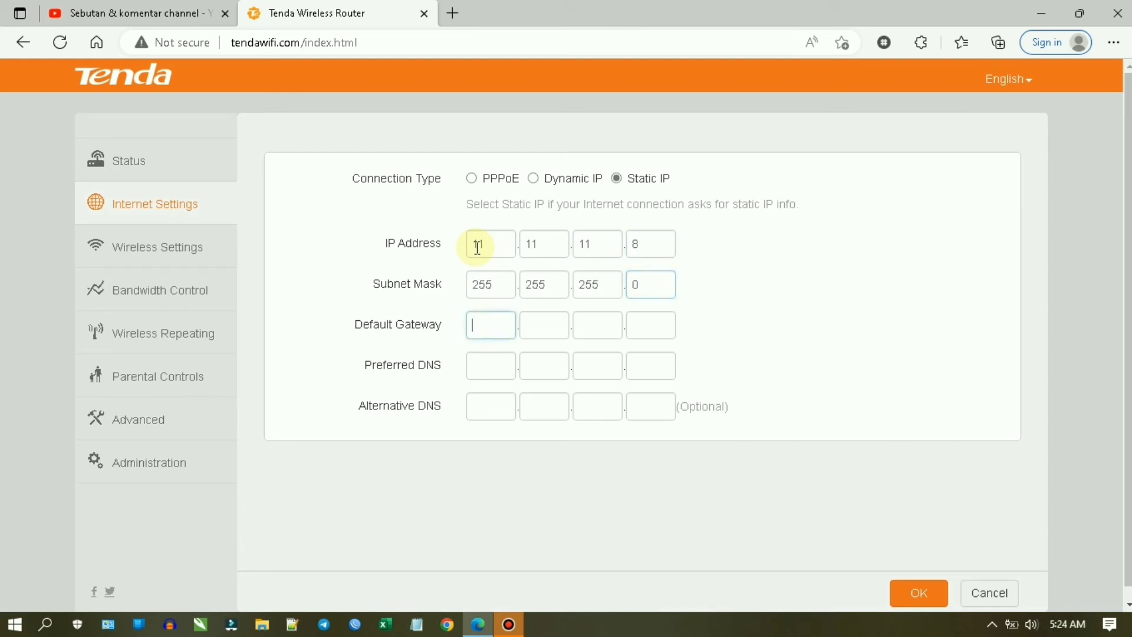
text(11.11)
text(.11.1)
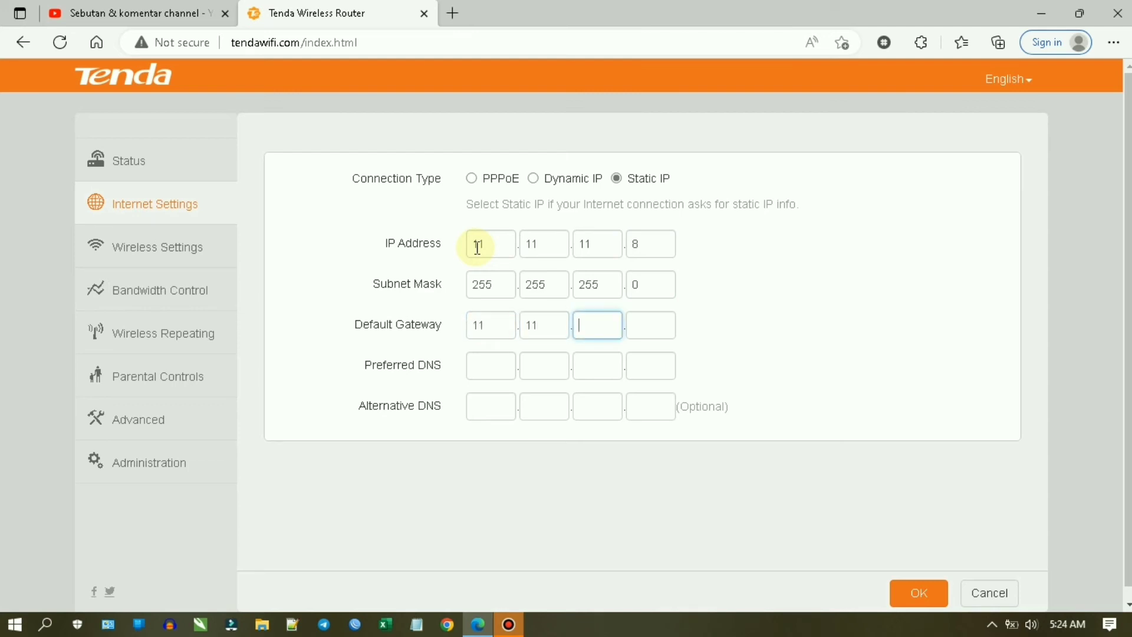
Step: Enter DNS servers 8.8.8.8 and 1.1.1.1 and save the static IP settings
key(Tab)
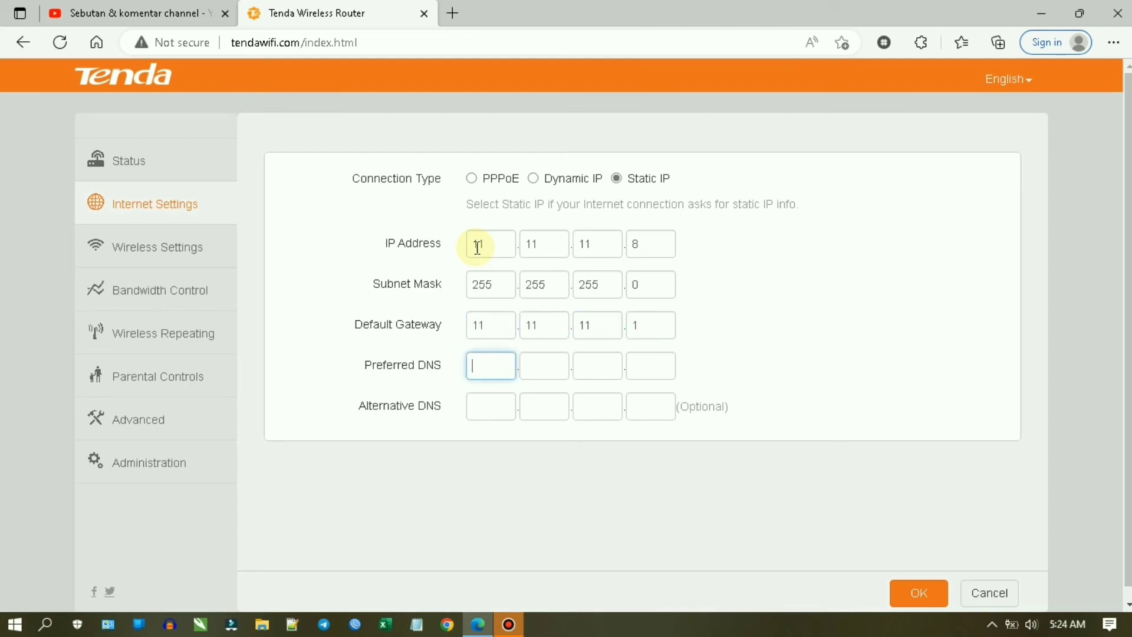
text(8)
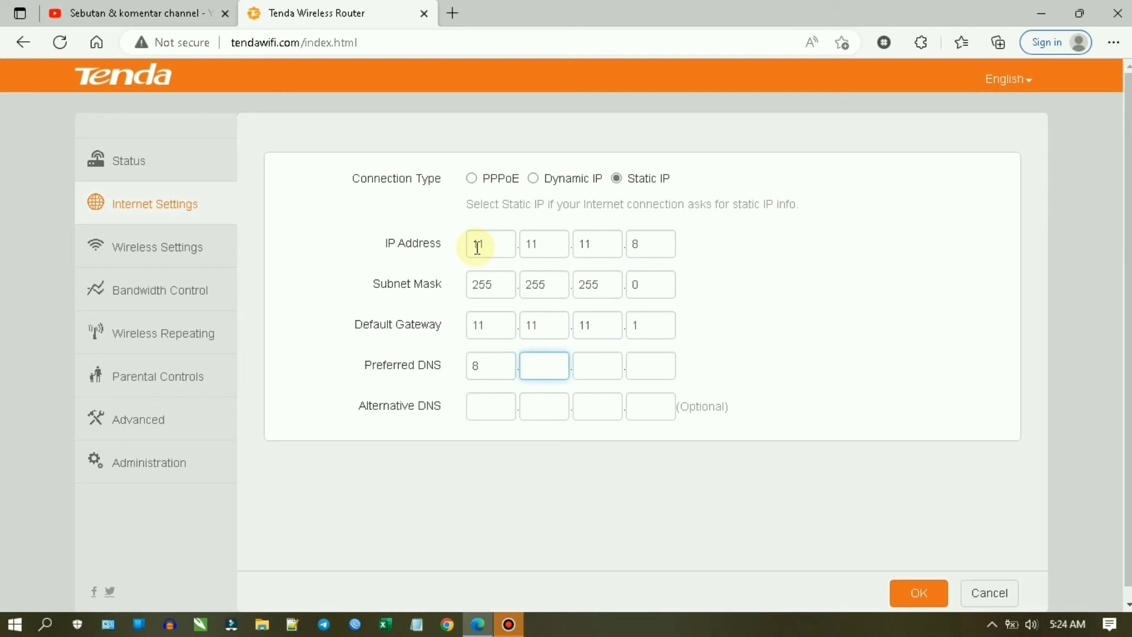
text(.8.8.8)
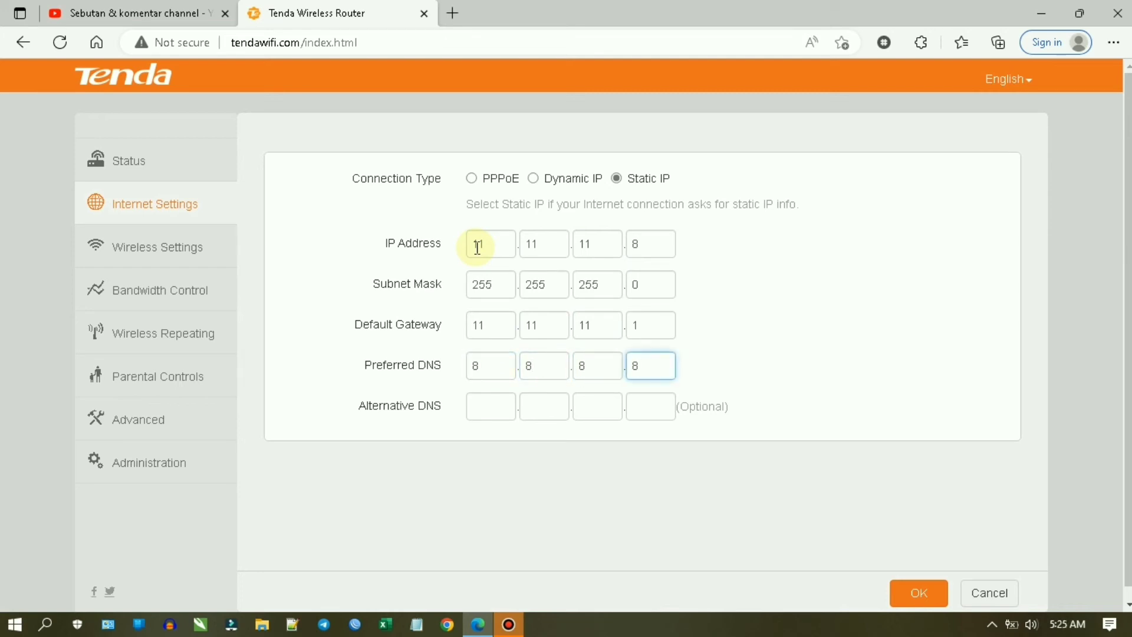
key(Tab)
text(8.)
key(BackSpace)
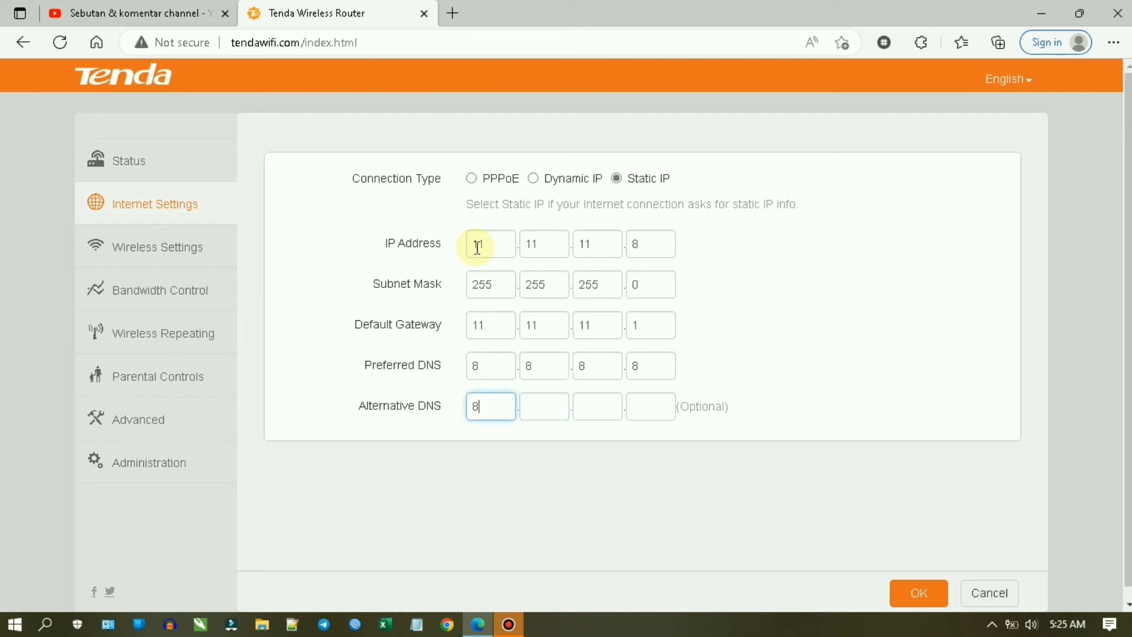
text(1)
key(BackSpace)
key(BackSpace)
text(1.1.1.1)
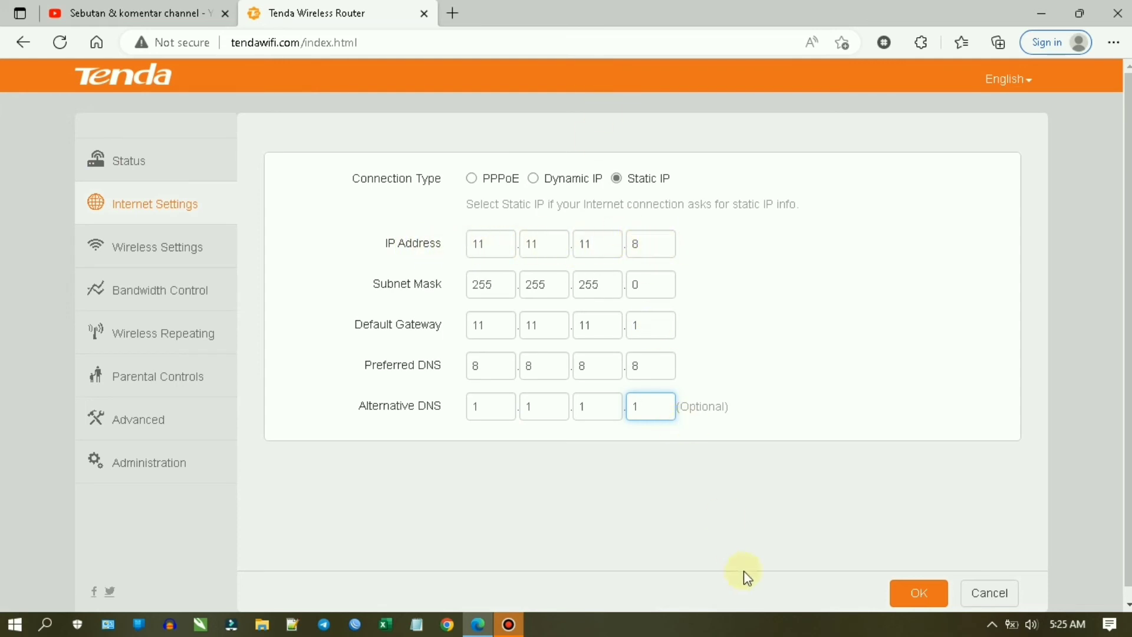
click(917, 600)
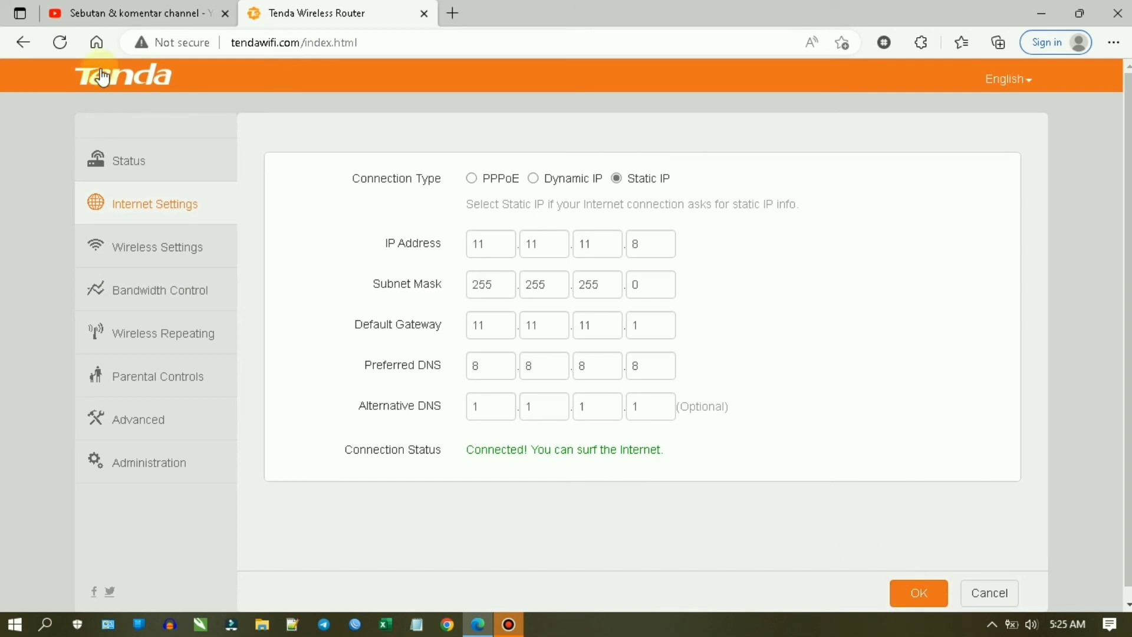
Step: Connect the PC to the secured SHINE Wi-Fi network, leaving Tenda_79E820
click(992, 626)
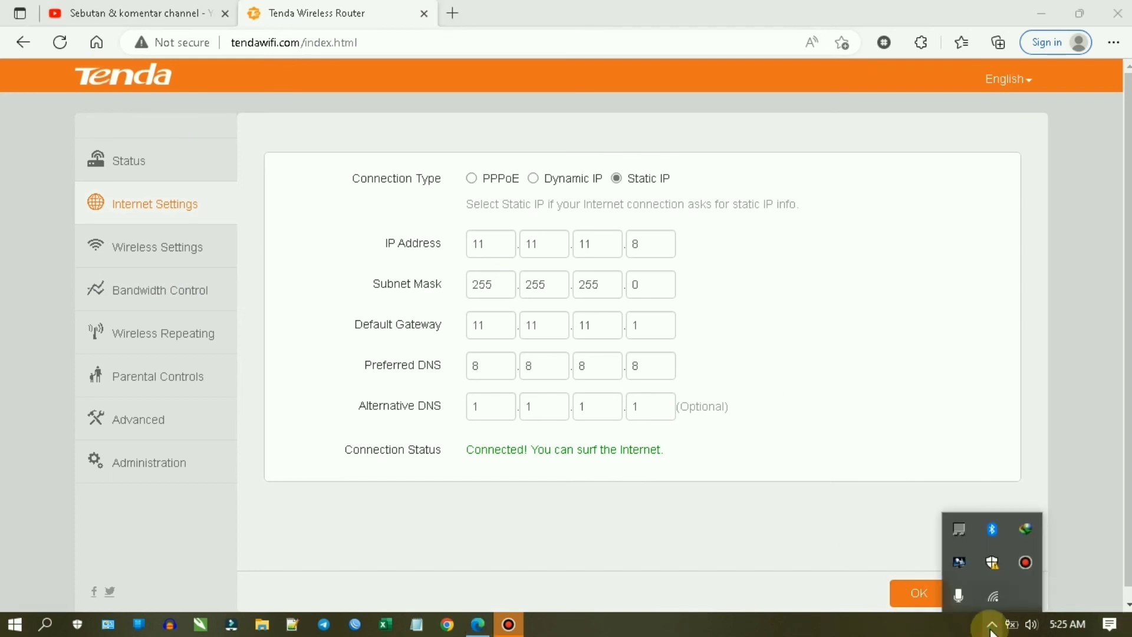
click(991, 608)
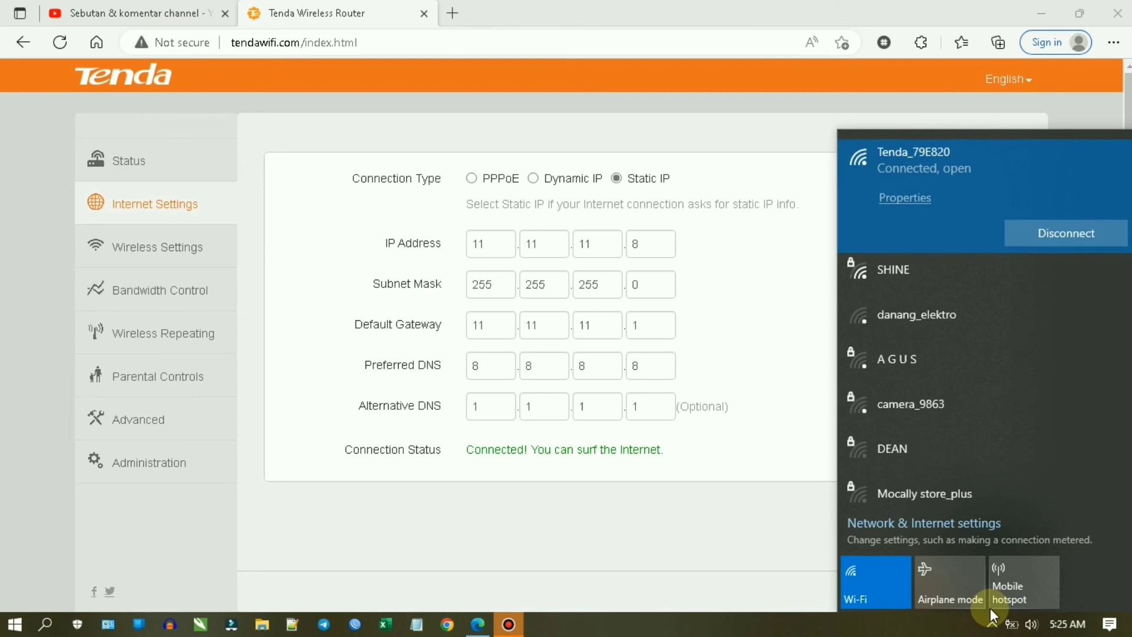
click(883, 271)
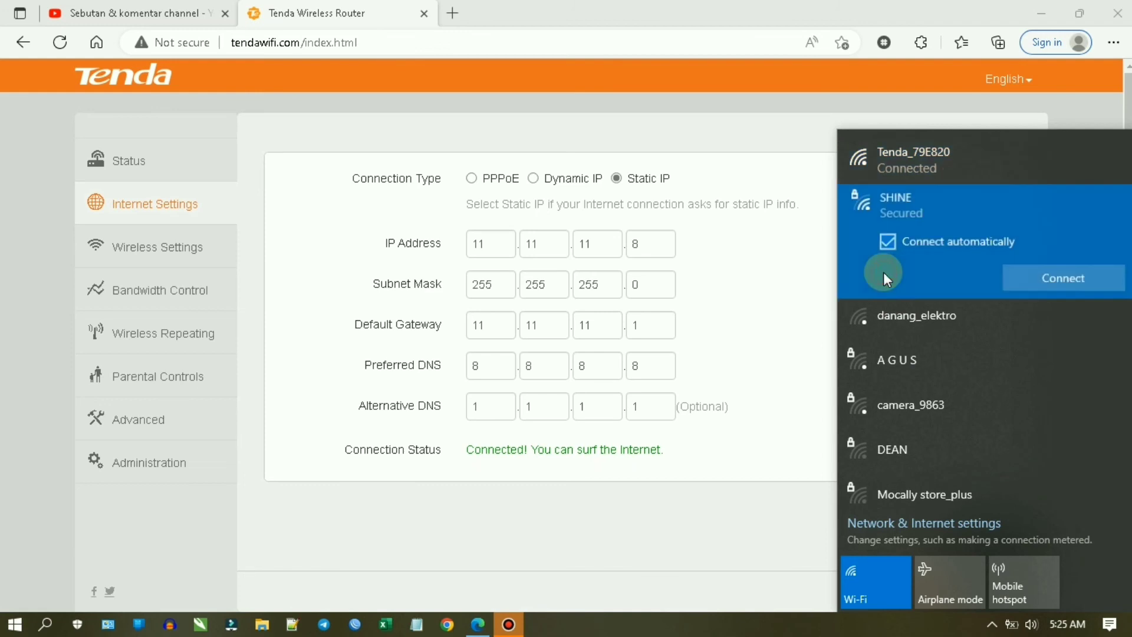
click(1101, 284)
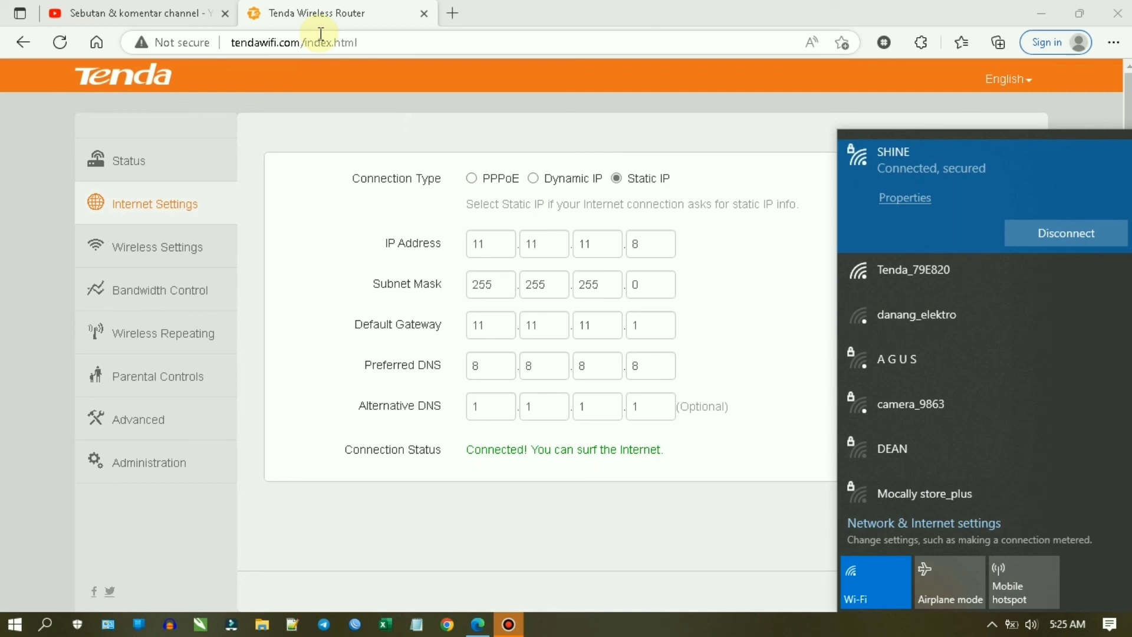
click(405, 42)
Step: After tendawifi.com fails to reload, open the router remotely at 11.11.11.8:8080
key(Return)
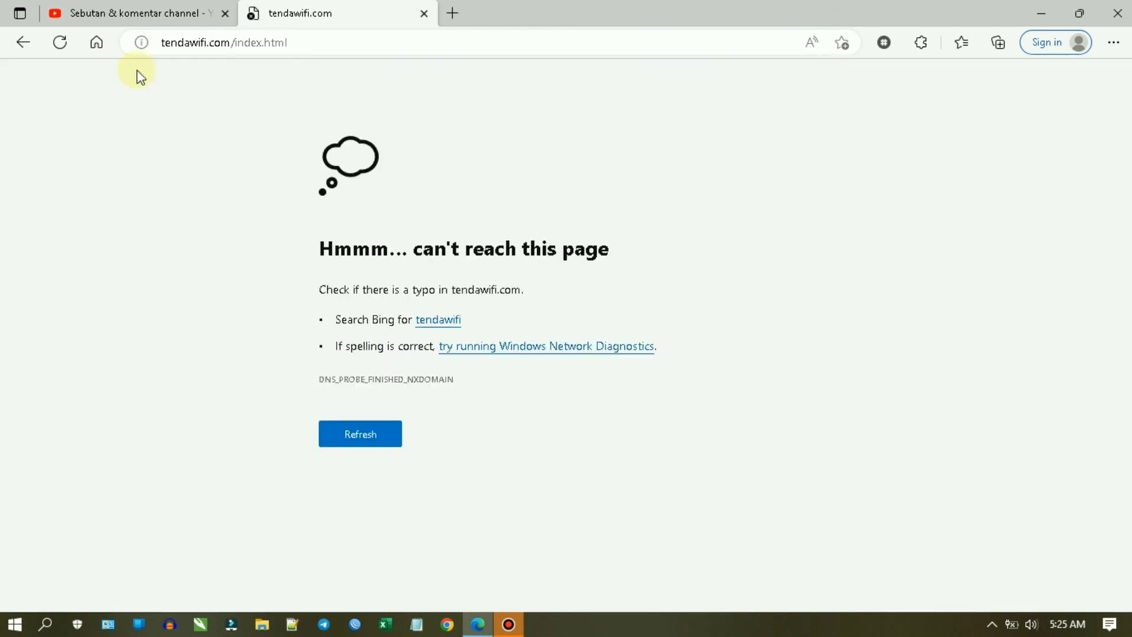
click(64, 44)
click(319, 44)
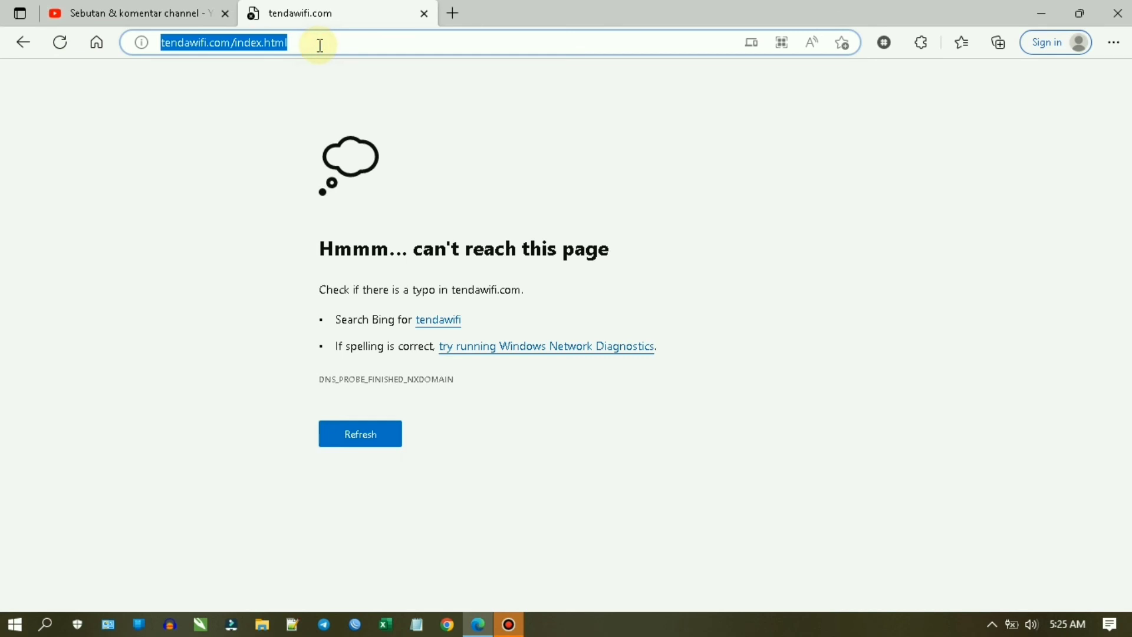
text(11)
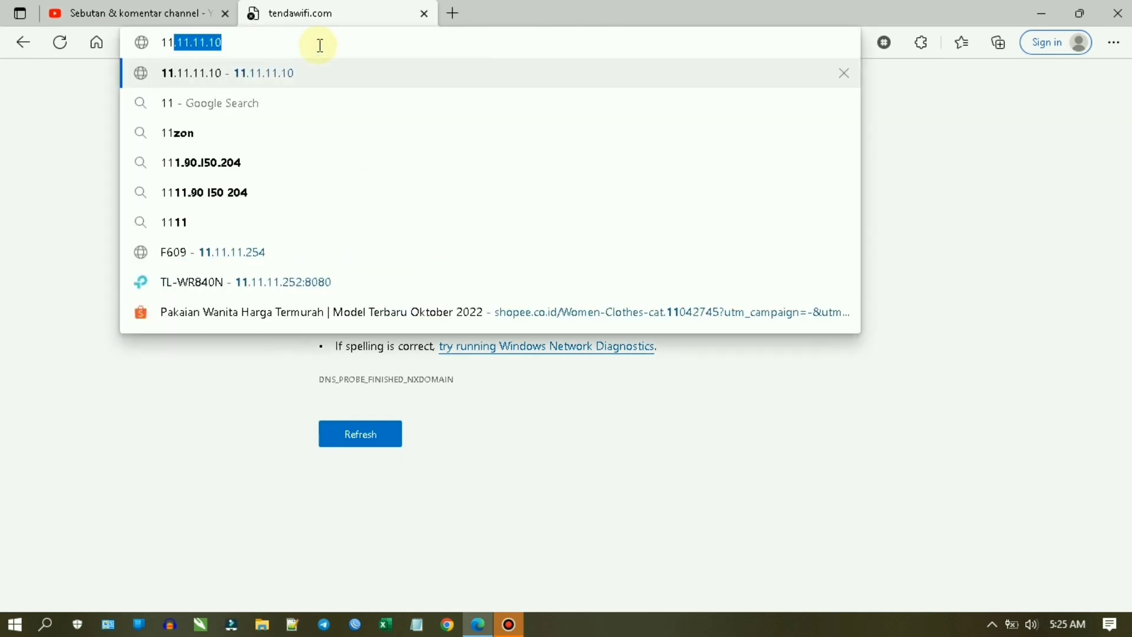
text(.11.11.8)
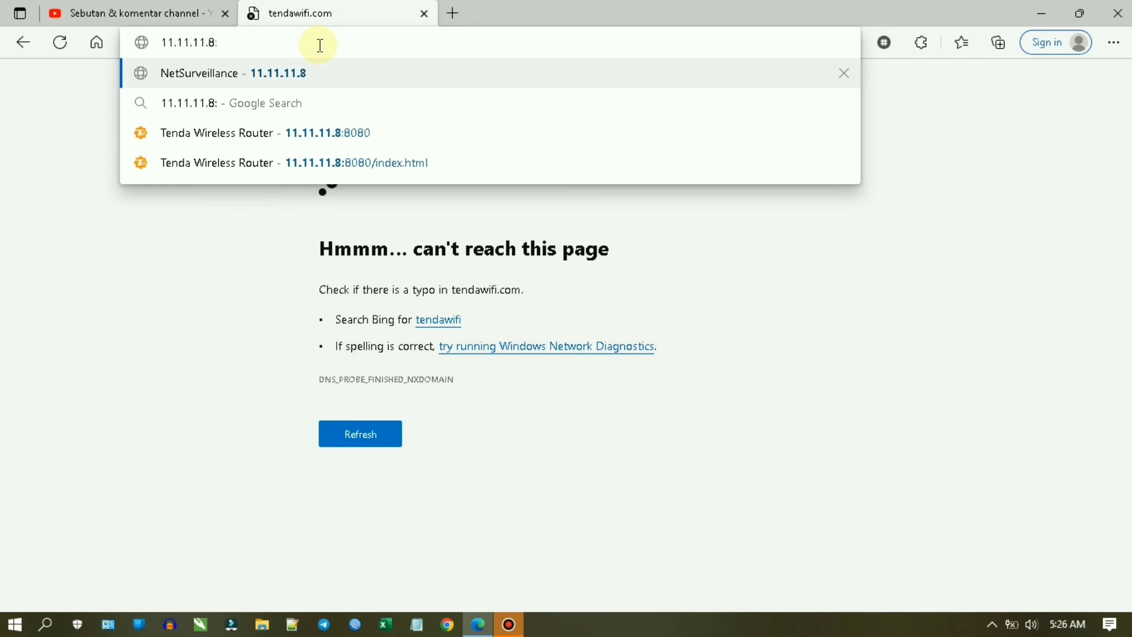
text(:8080)
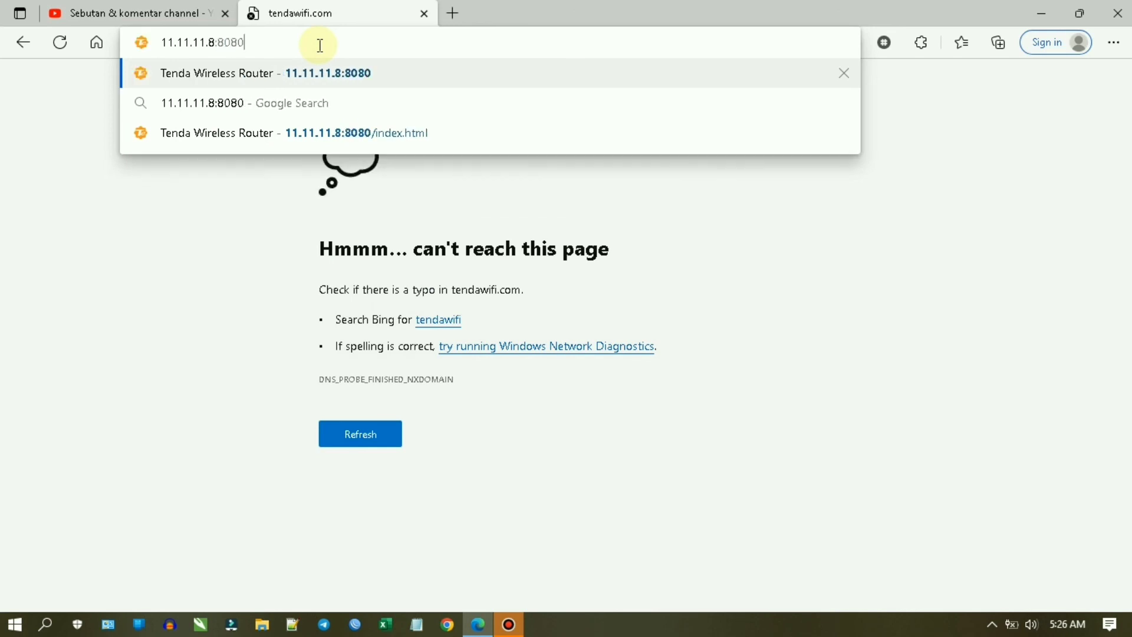
key(Return)
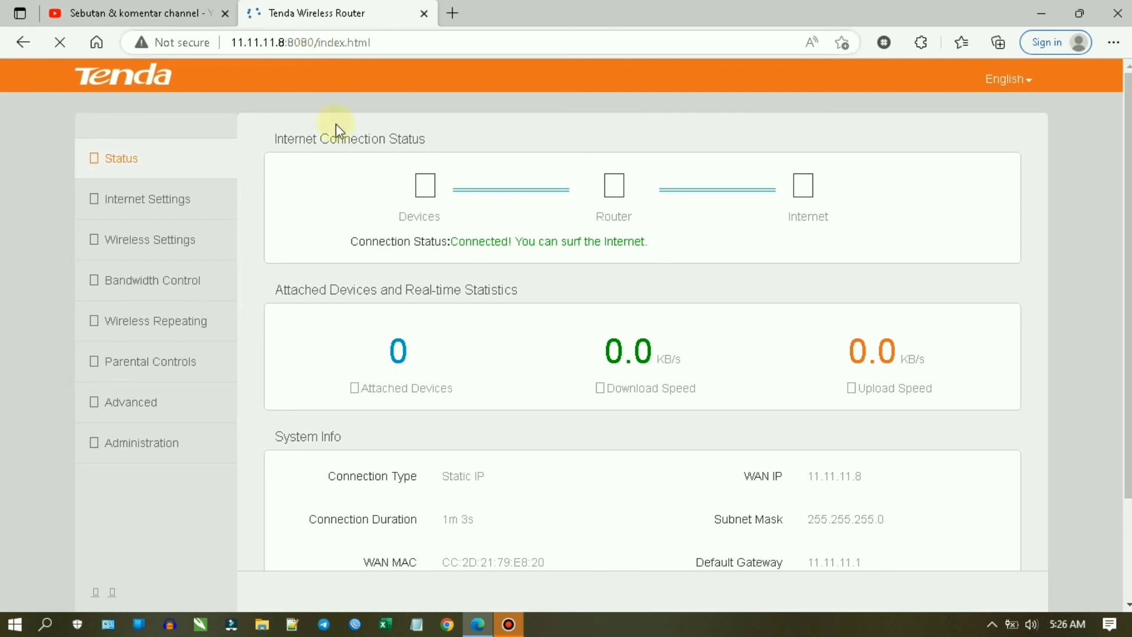
scroll(404, 341, down, 3)
scroll(330, 362, up, 3)
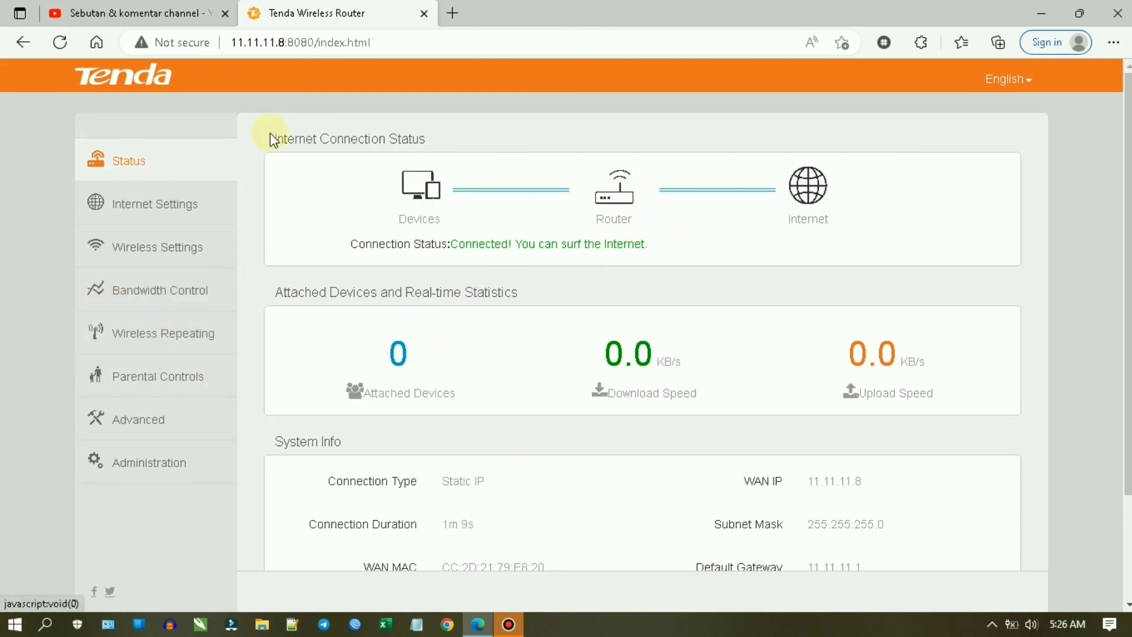
drag(288, 44, 519, 42)
key(BackSpace)
key(Return)
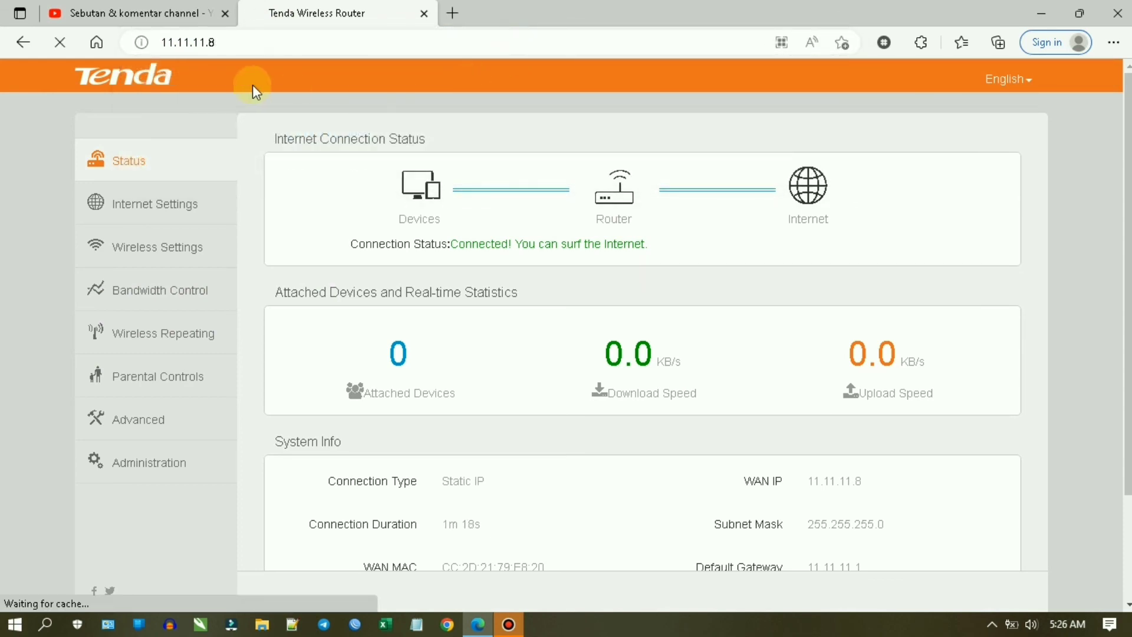
click(273, 43)
click(276, 44)
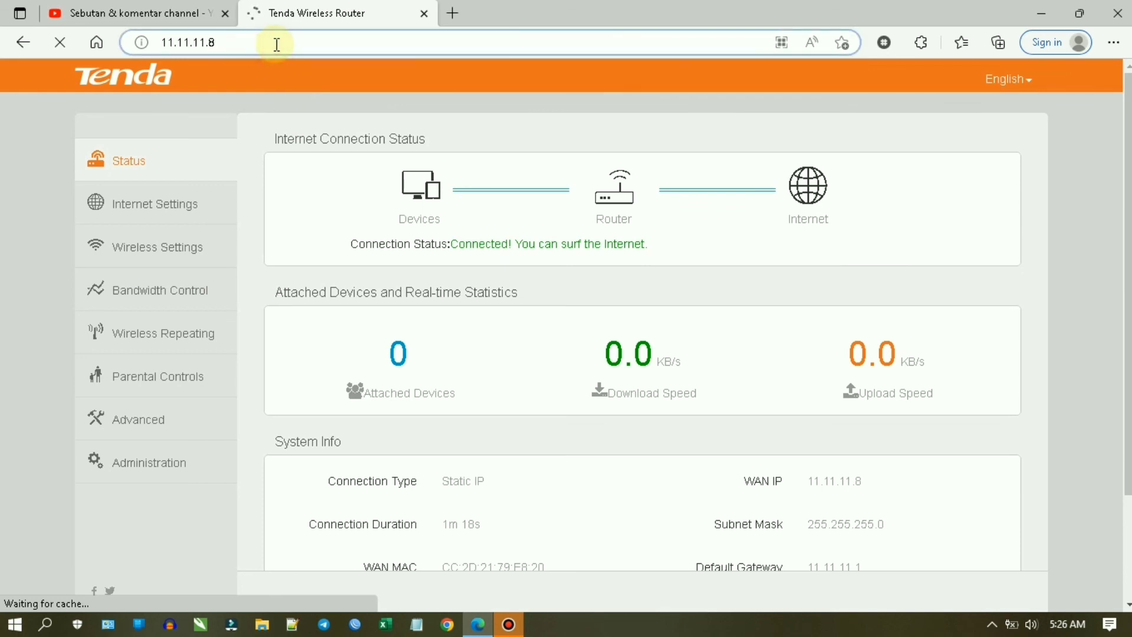
text(:8)
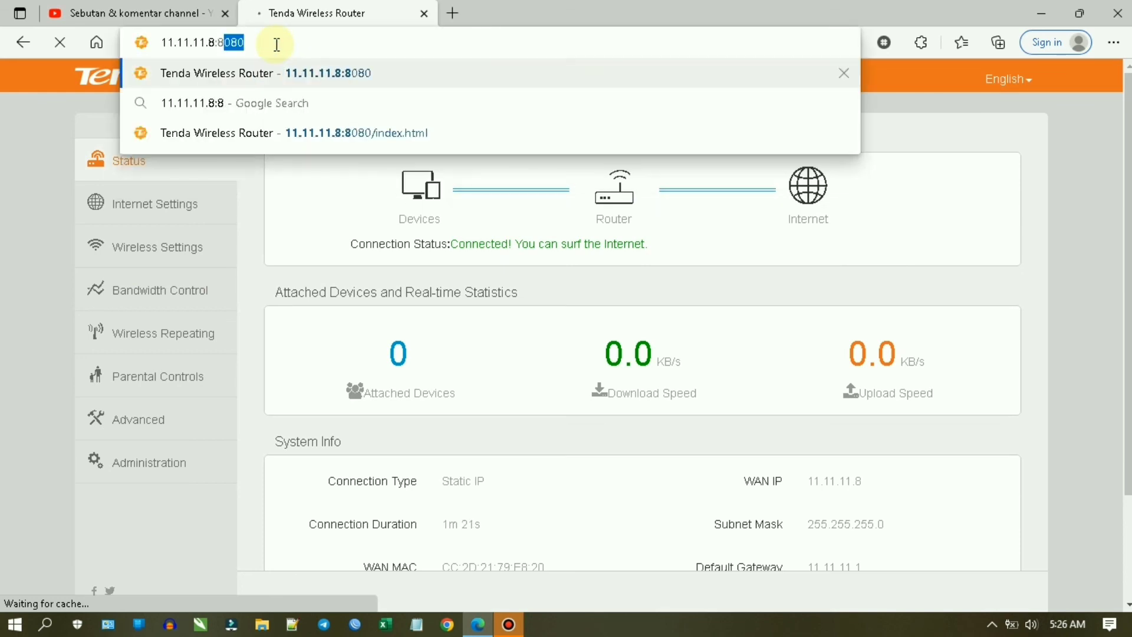
key(BackSpace)
text(080)
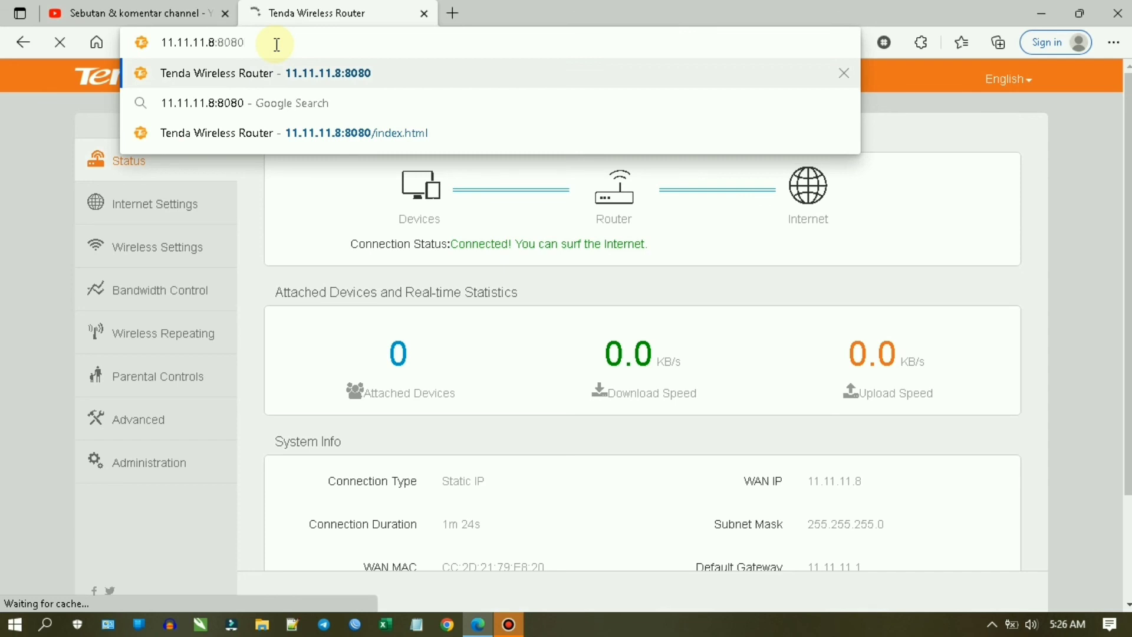
key(Return)
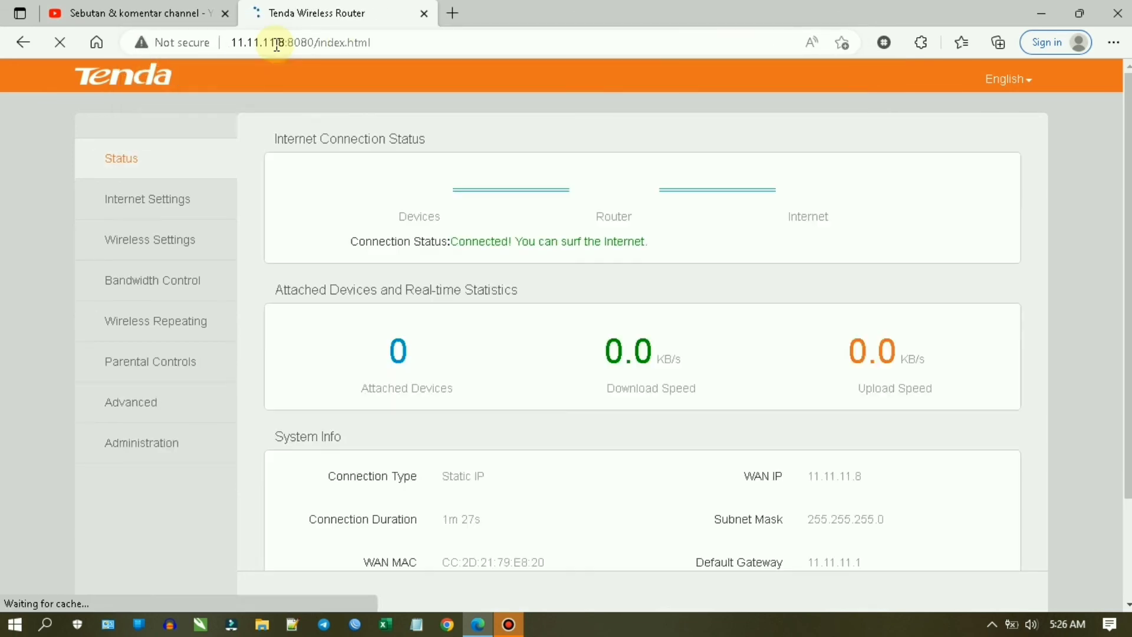